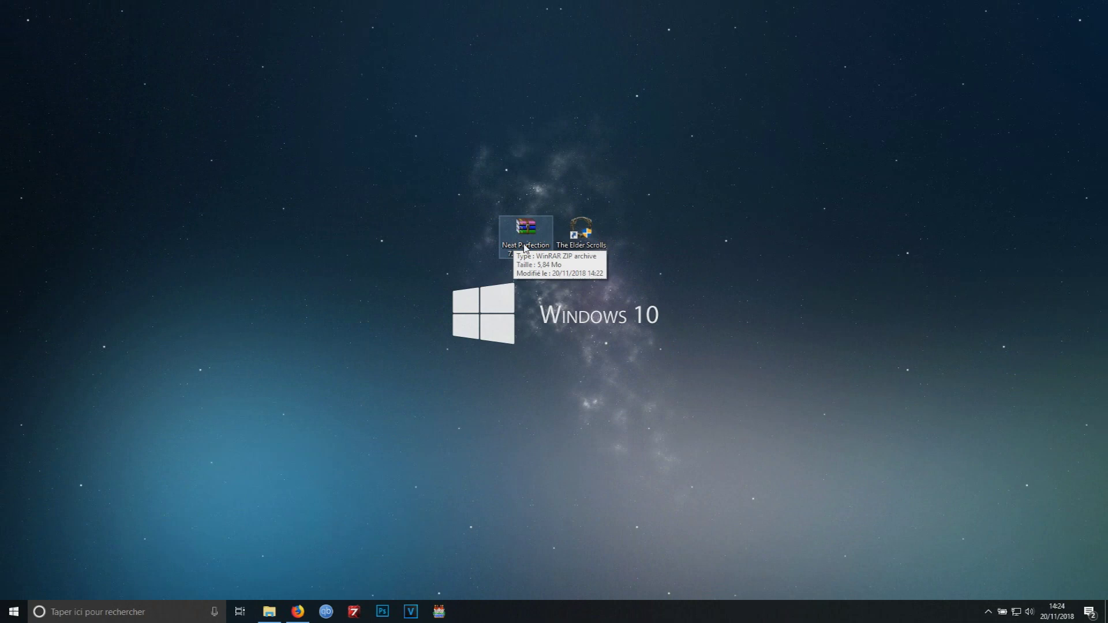
# Extract the Neat Perfection zip's FIRST STEP txt, NP presets folder and ReShade_Setup exe onto the desktop.
pyautogui.click(526, 232)
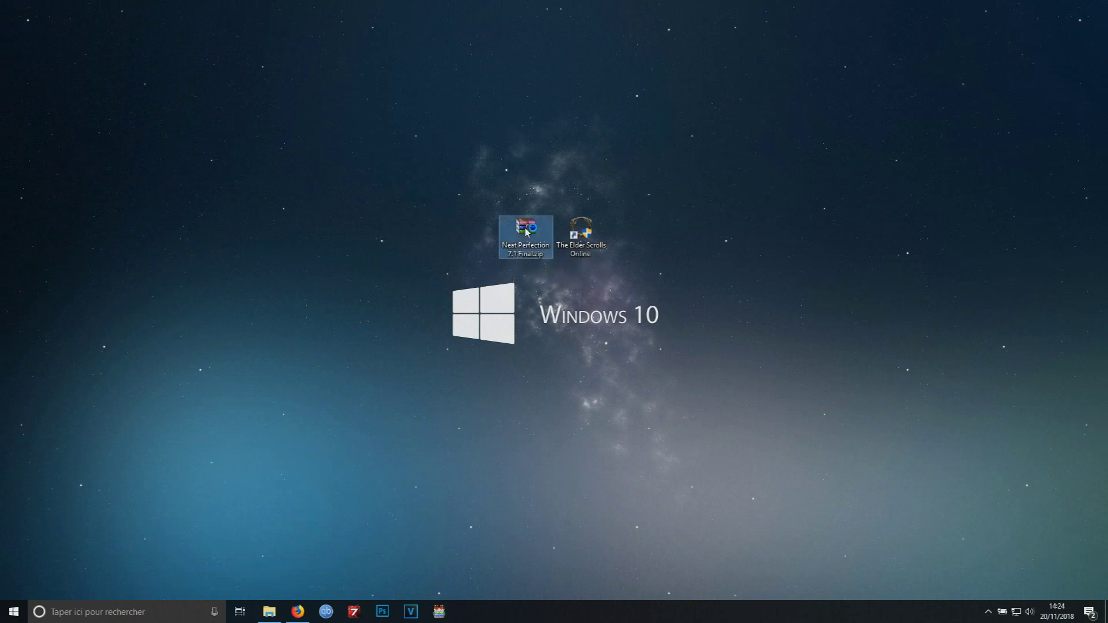
pyautogui.doubleClick(526, 232)
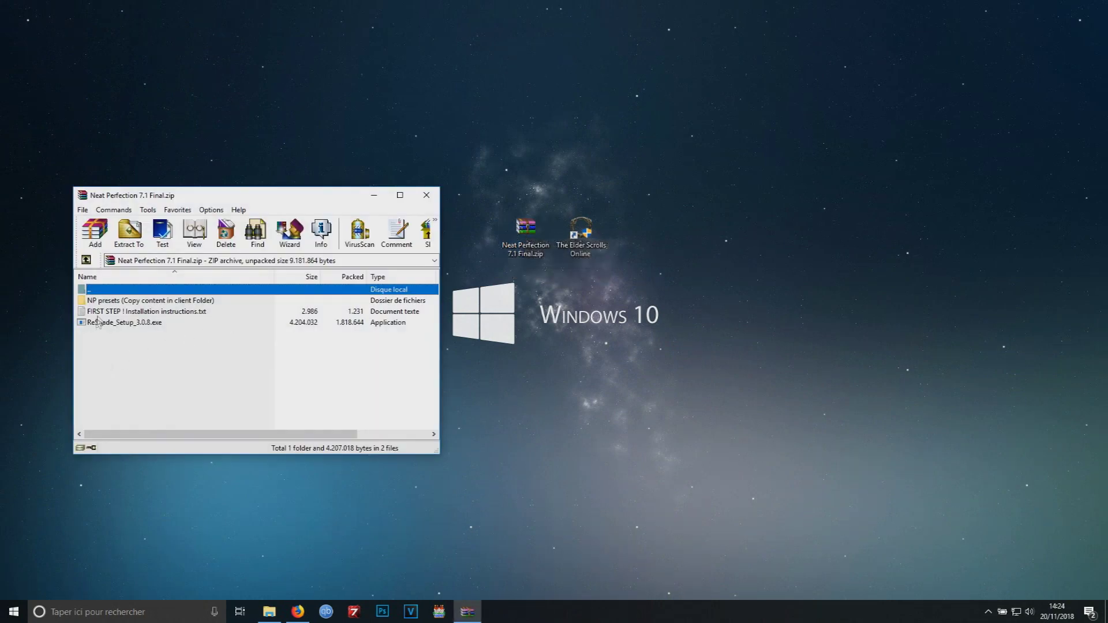
pyautogui.moveTo(108, 345); pyautogui.dragTo(145, 298)
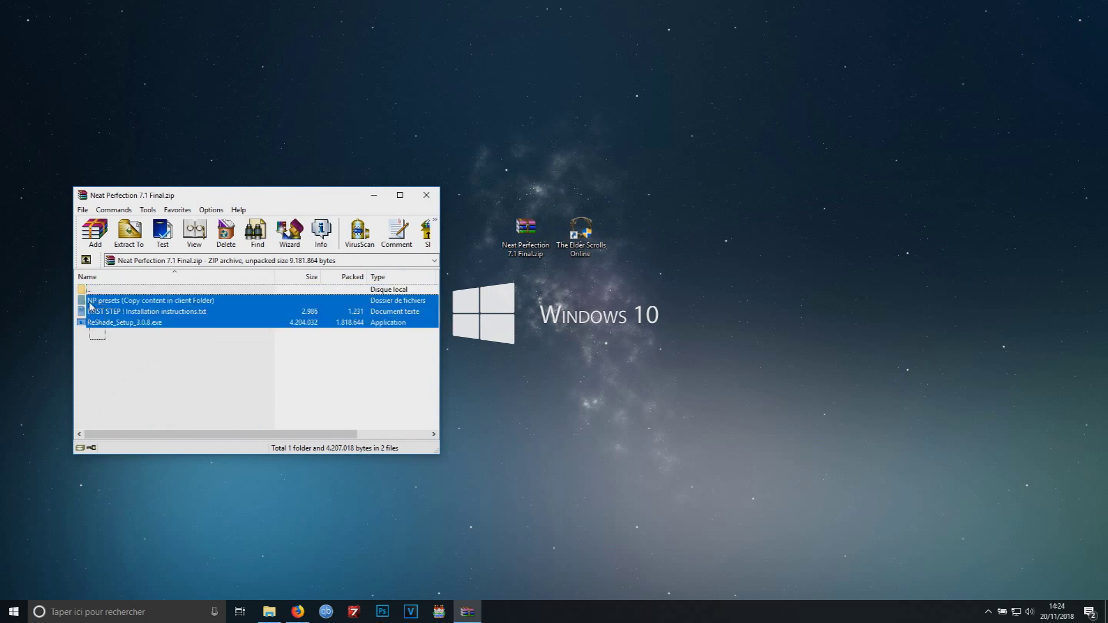
pyautogui.moveTo(371, 184); pyautogui.dragTo(394, 157)
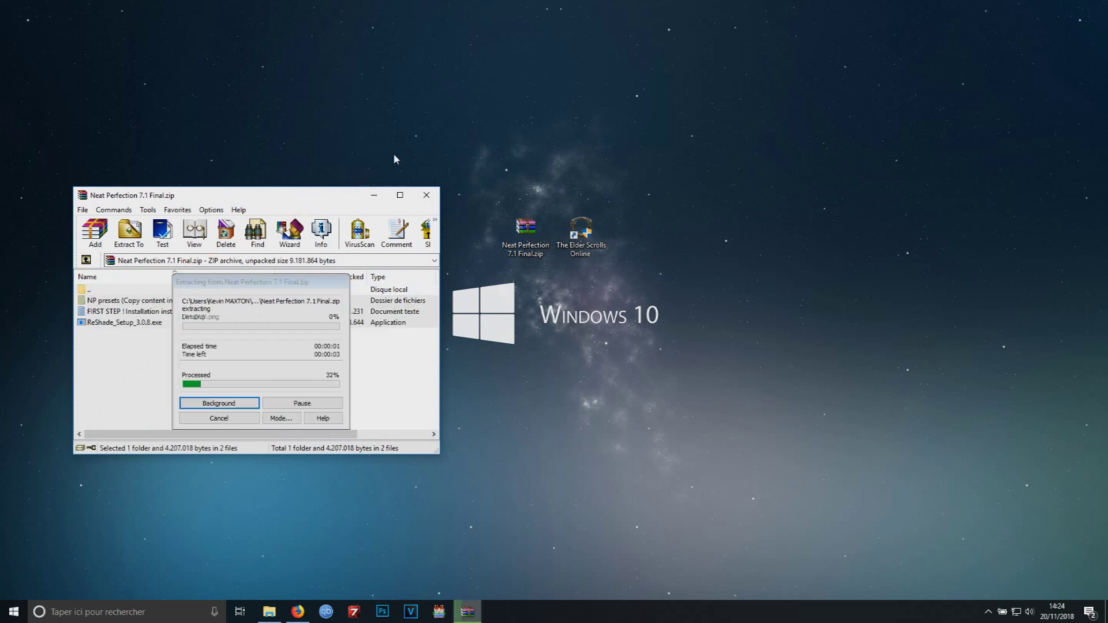
pyautogui.click(427, 195)
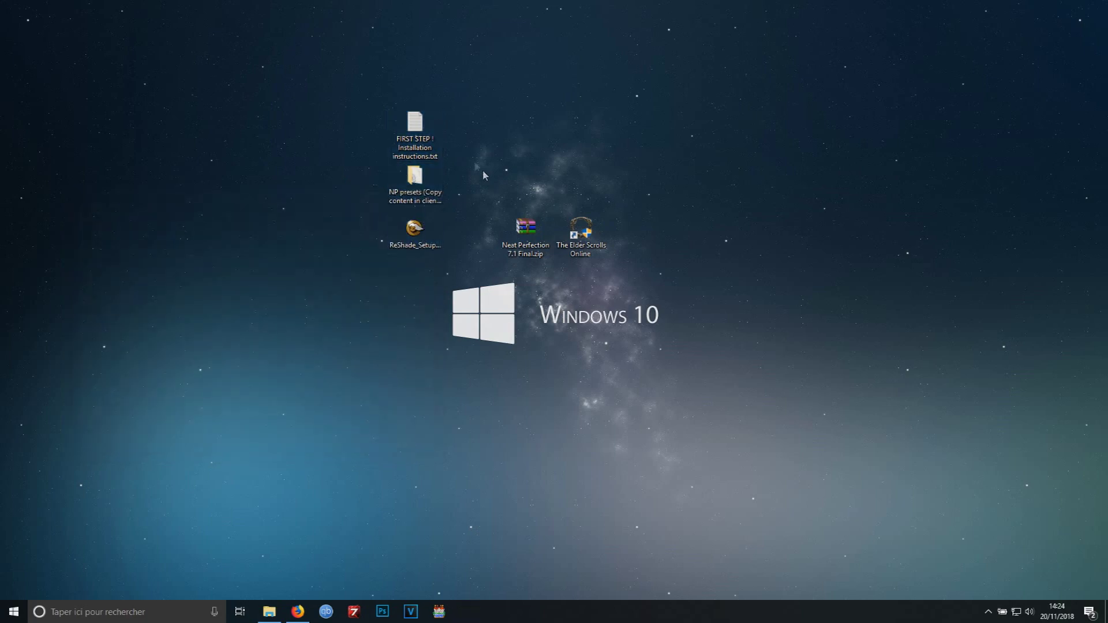
pyautogui.doubleClick(415, 125)
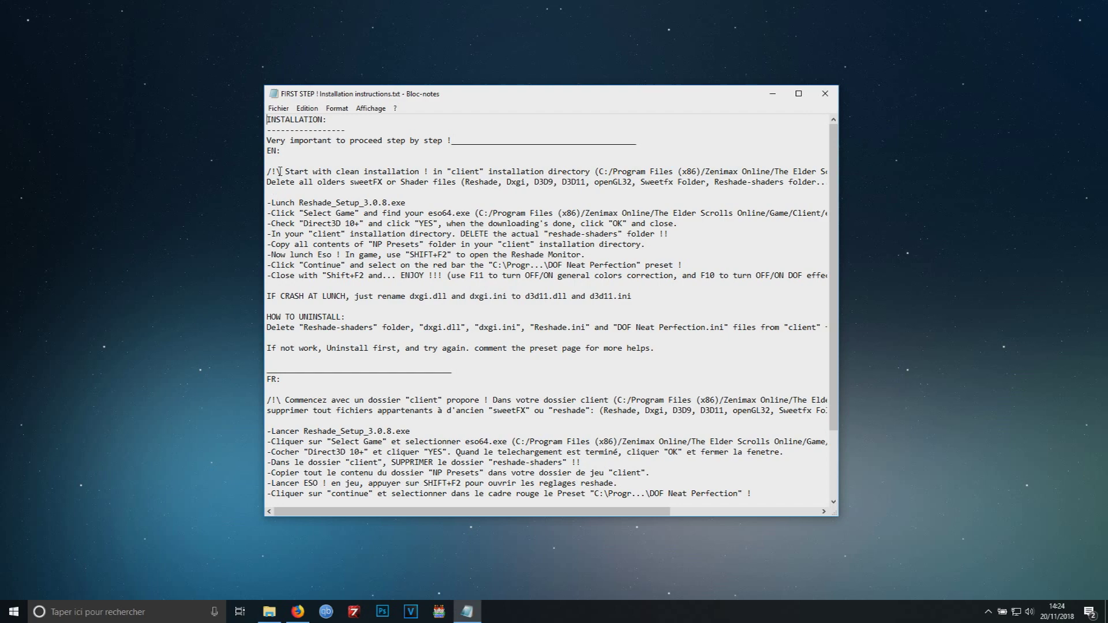
pyautogui.moveTo(268, 203)
pyautogui.mouseDown()
pyautogui.moveTo(548, 229)
pyautogui.moveTo(614, 256)
pyautogui.moveTo(833, 276)
pyautogui.mouseUp()
pyautogui.click(823, 95)
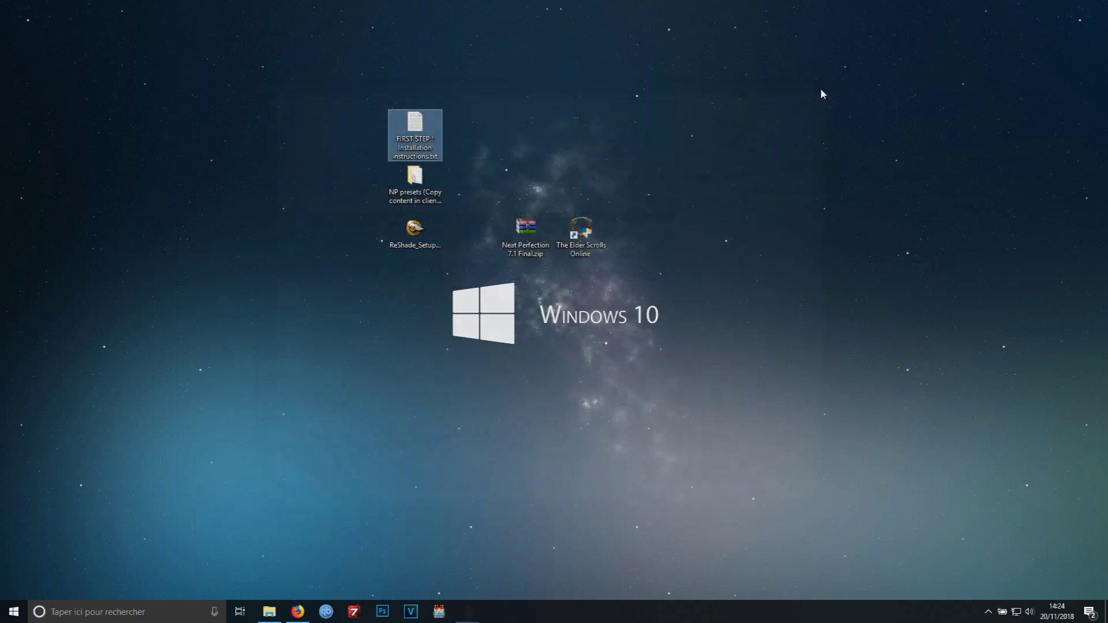
# Launch ReShade_Setup_3.0.8.exe and begin selecting the target game.
pyautogui.click(418, 230)
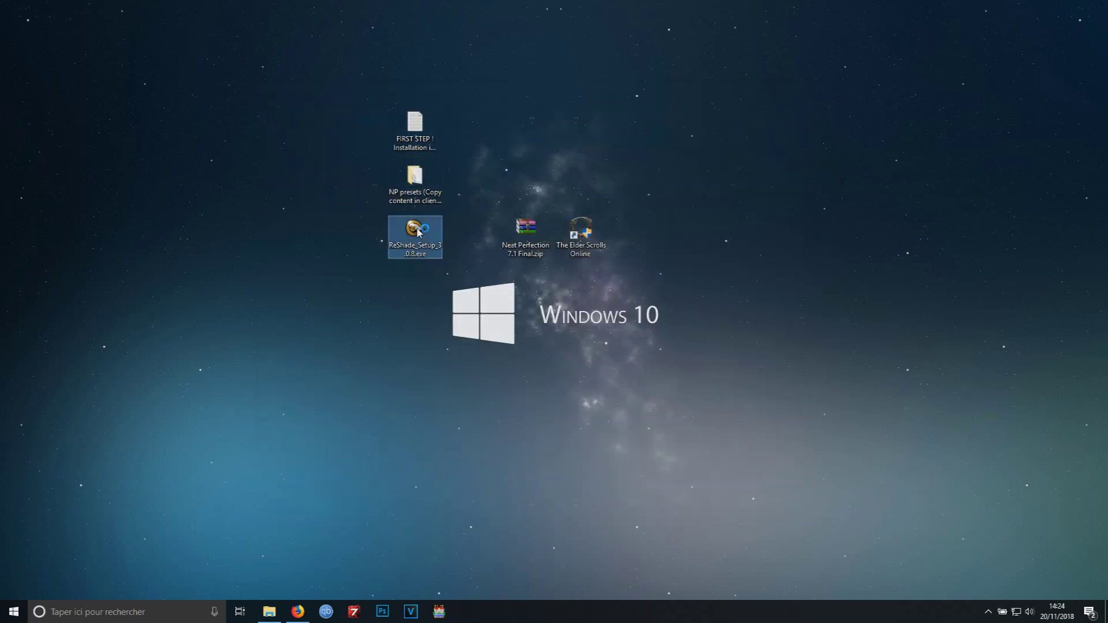
pyautogui.doubleClick(418, 231)
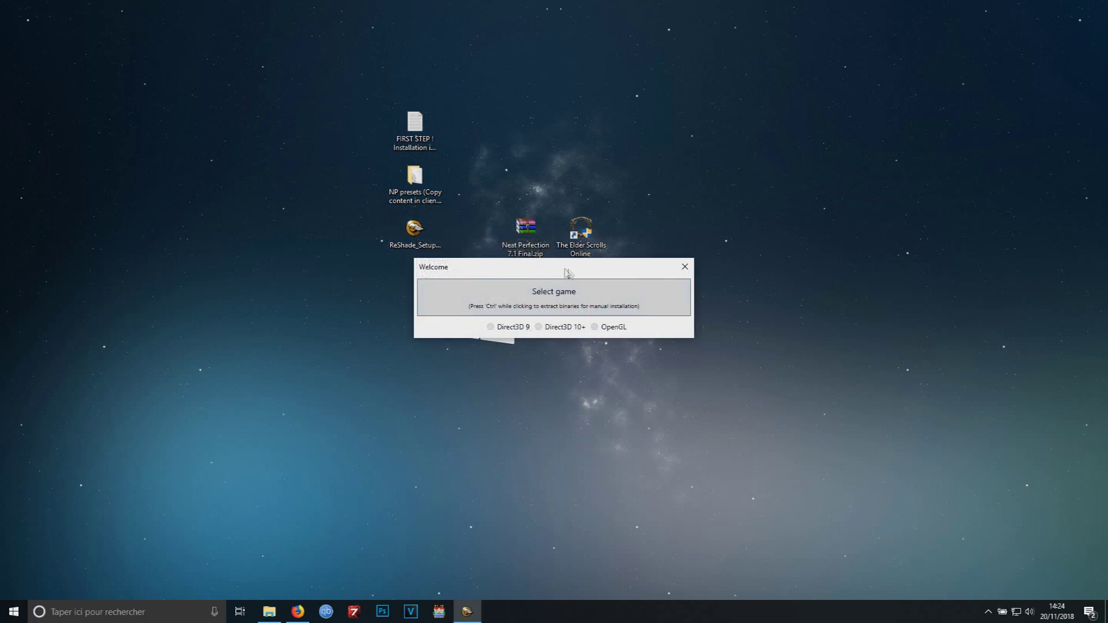
pyautogui.click(558, 302)
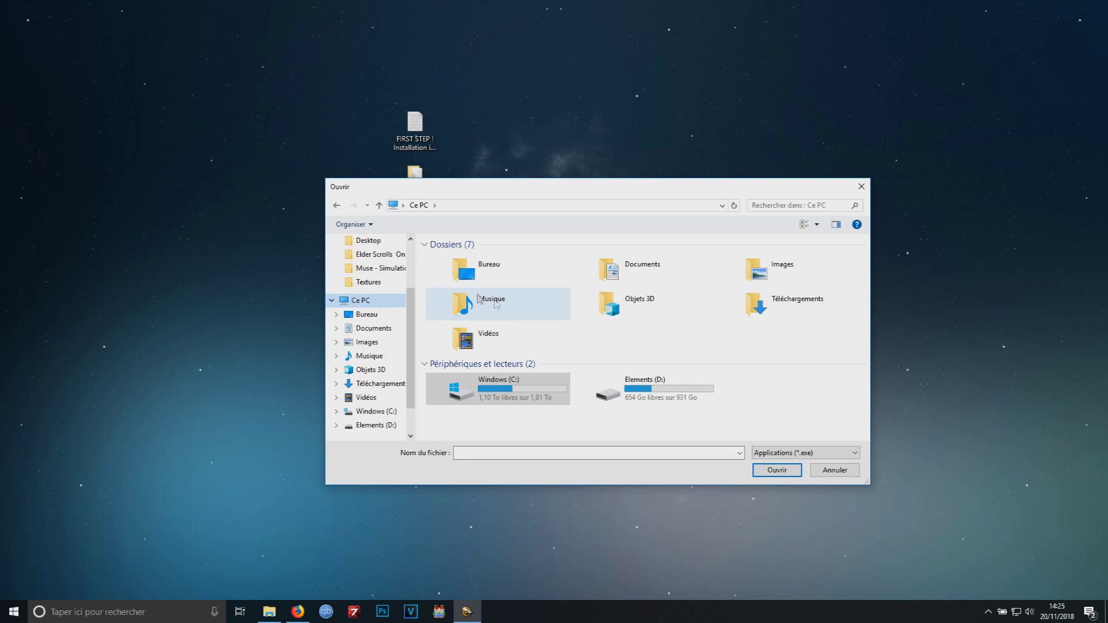
# Browse to C:\Program Files (x86)\Zenimax Online\The Elder Scrolls Online\game\client and pick eso64.exe.
pyautogui.doubleClick(461, 402)
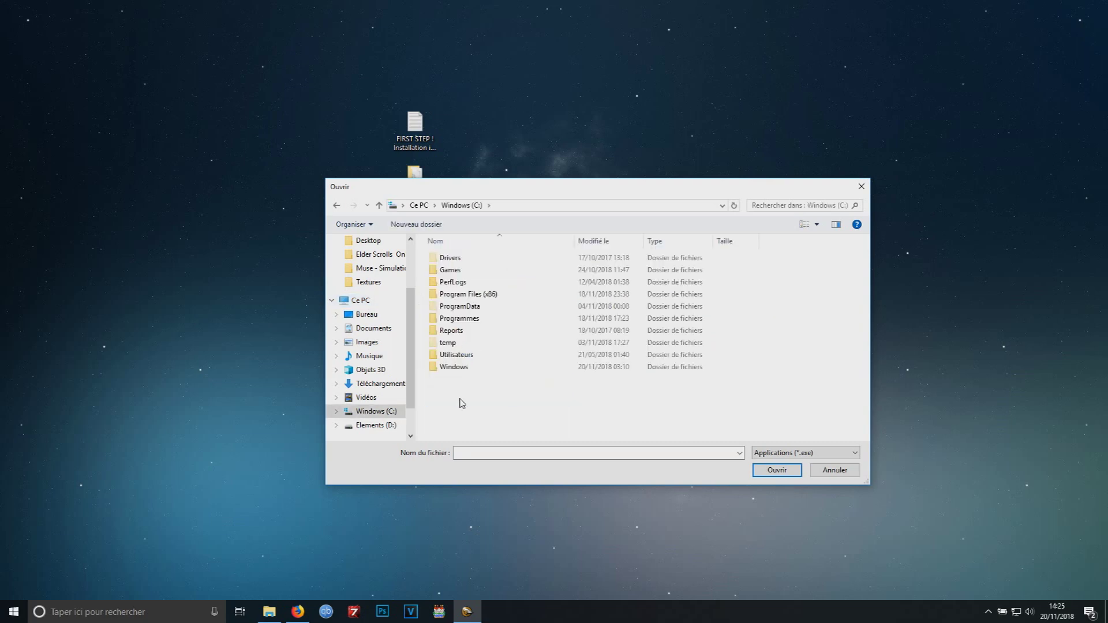
pyautogui.doubleClick(440, 294)
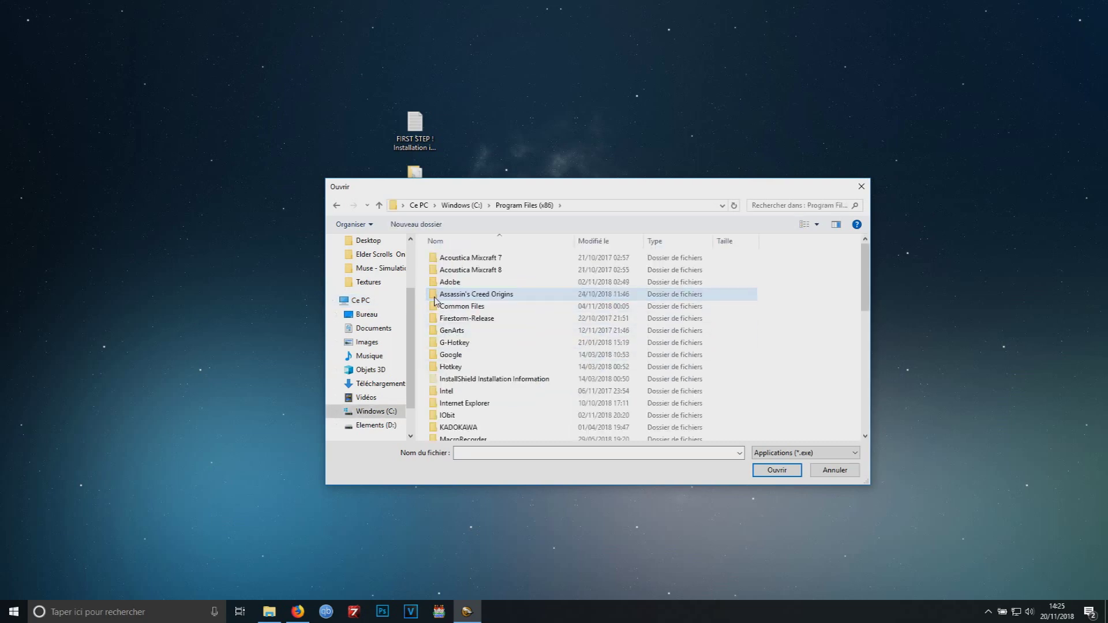
pyautogui.scroll(-10, 435, 300)
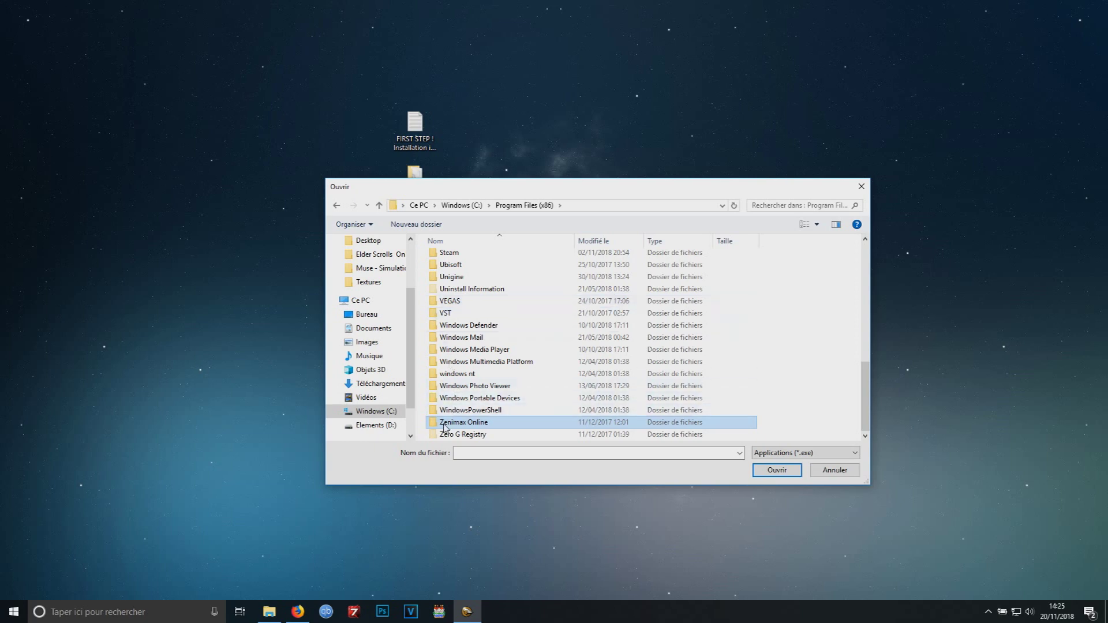
pyautogui.doubleClick(465, 423)
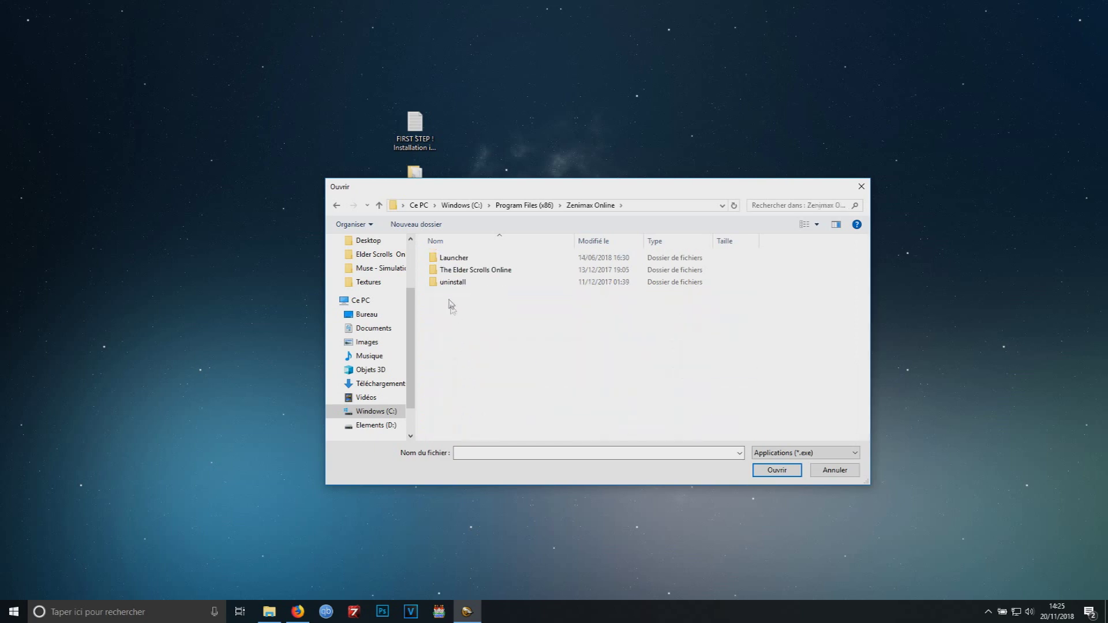
pyautogui.click(442, 272)
pyautogui.doubleClick(442, 272)
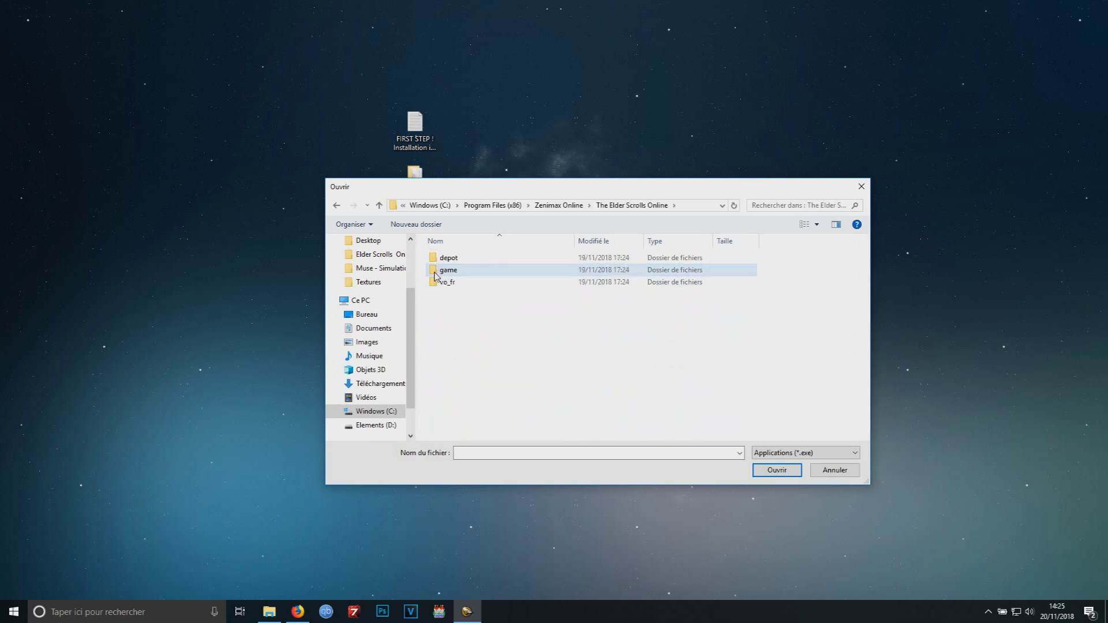
pyautogui.doubleClick(434, 271)
pyautogui.doubleClick(435, 259)
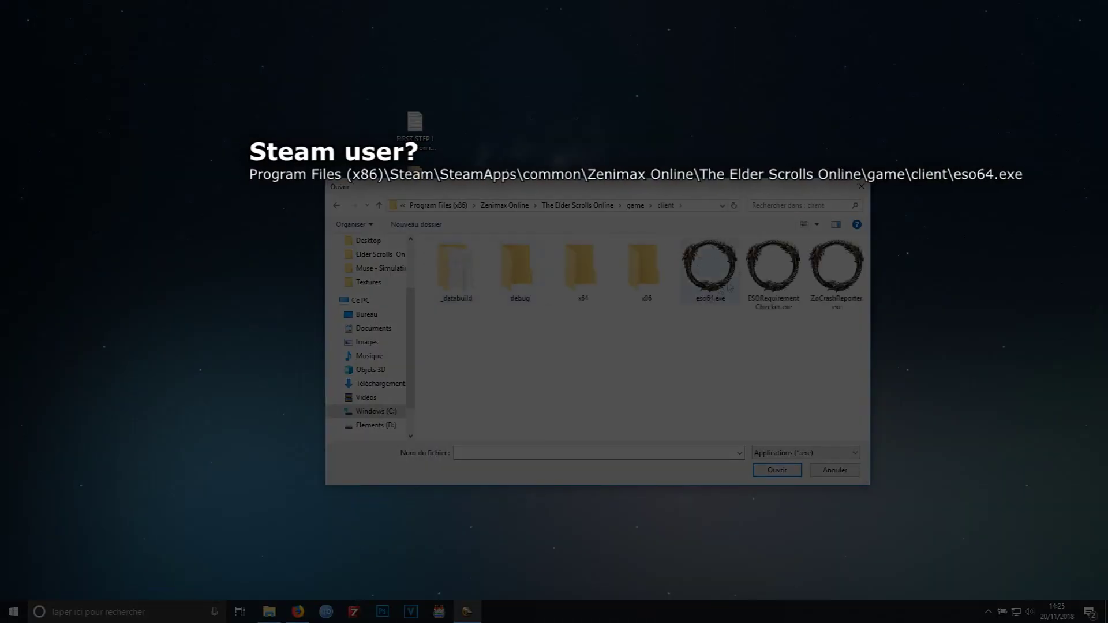
pyautogui.click(703, 292)
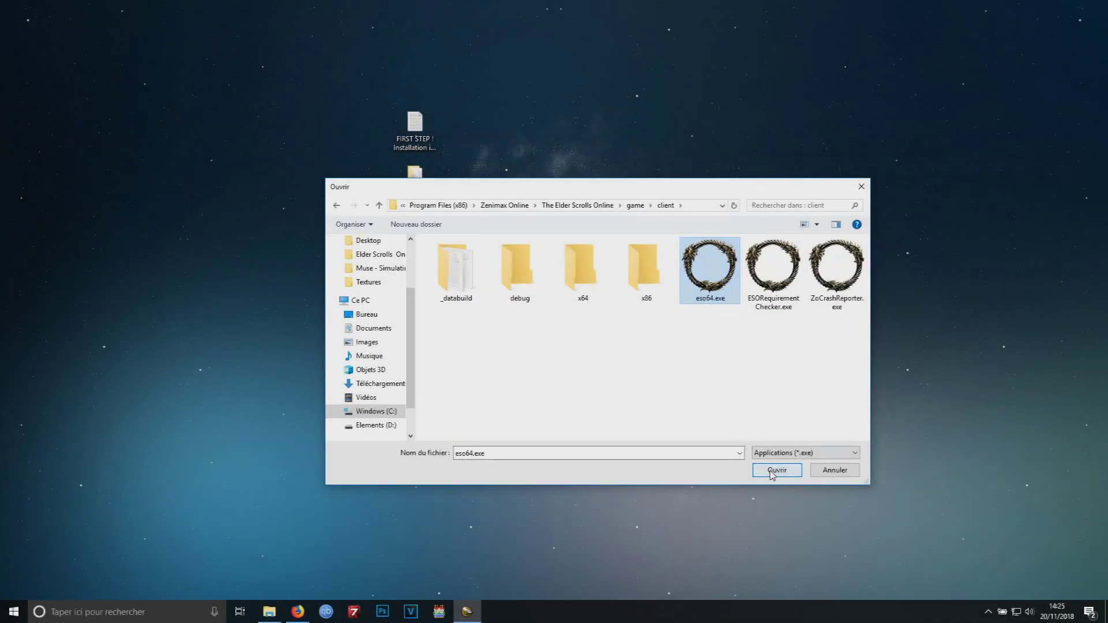
# Confirm eso64.exe, choose Direct3D 10+, and install with all standard effect files downloaded.
pyautogui.click(775, 471)
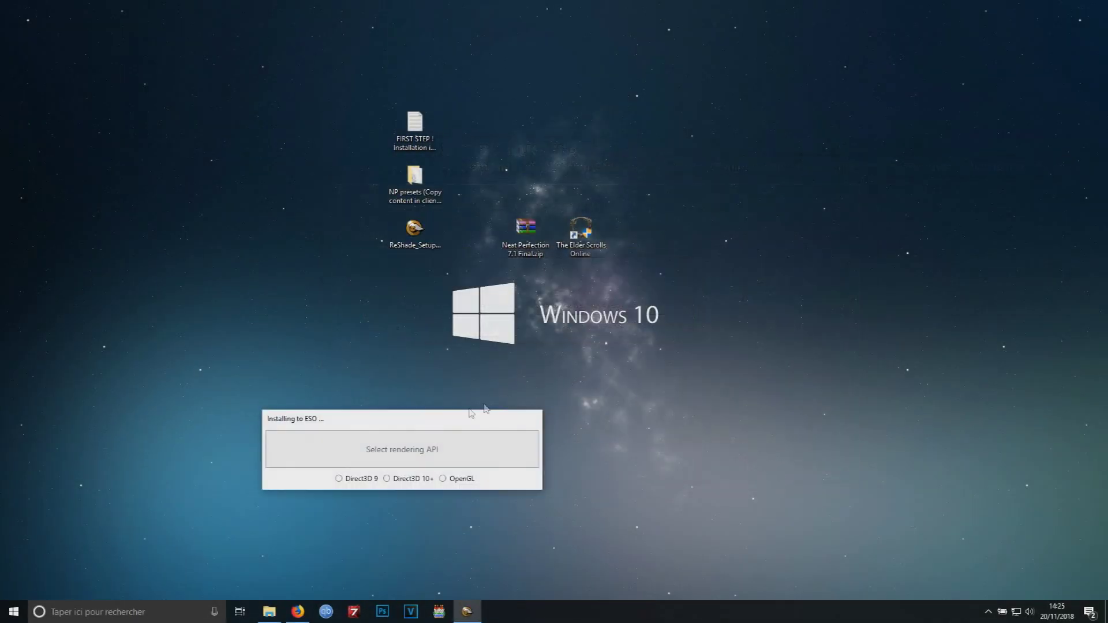
pyautogui.moveTo(459, 420); pyautogui.dragTo(607, 285)
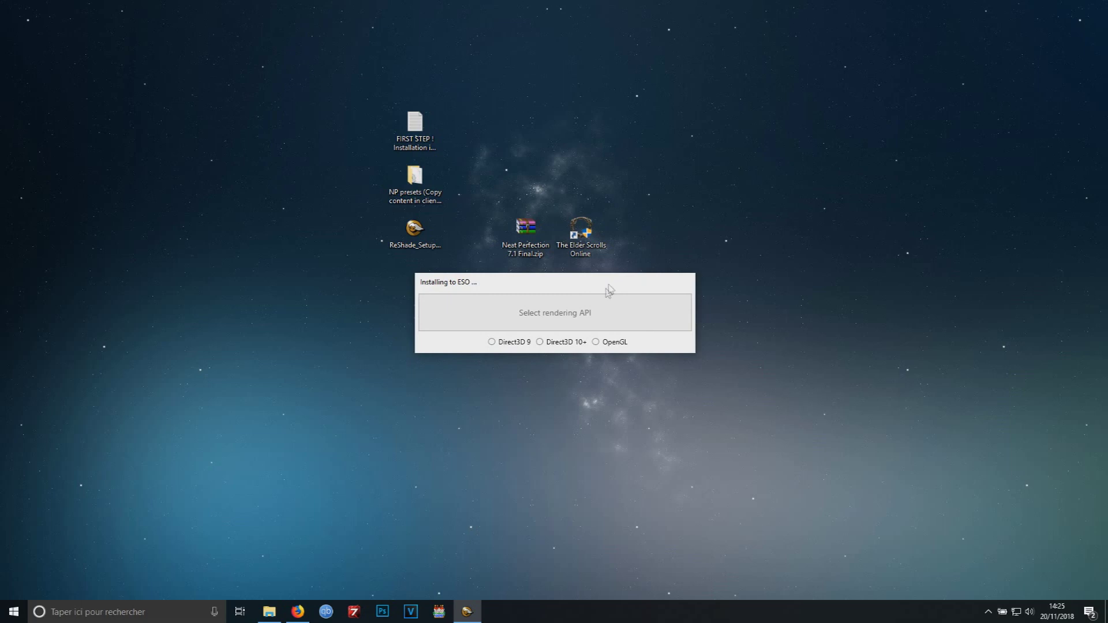
pyautogui.click(545, 343)
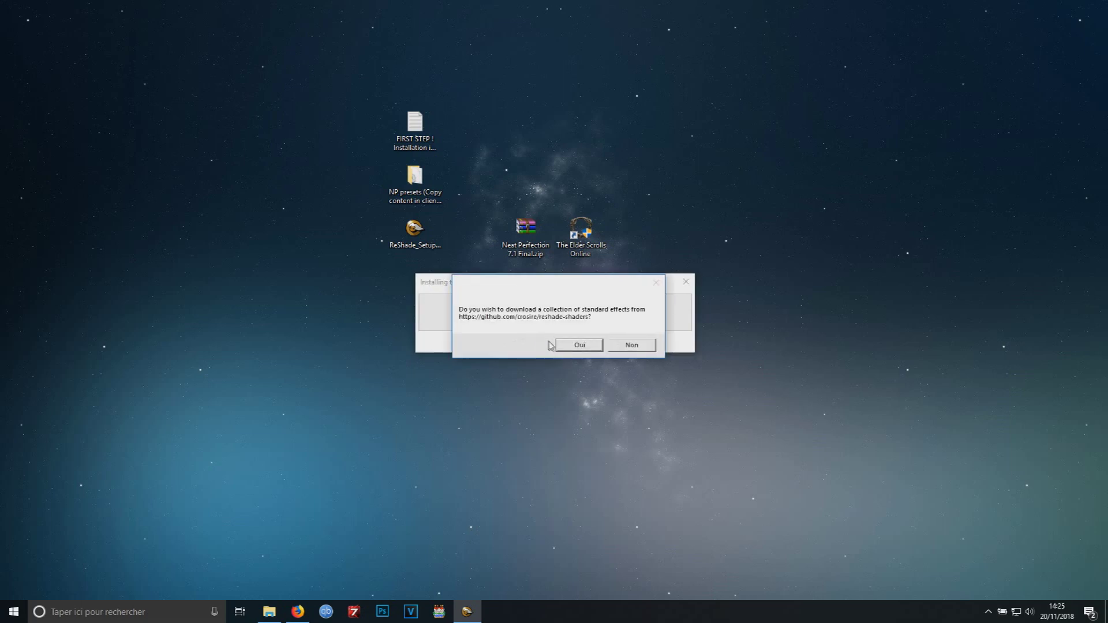
pyautogui.click(580, 345)
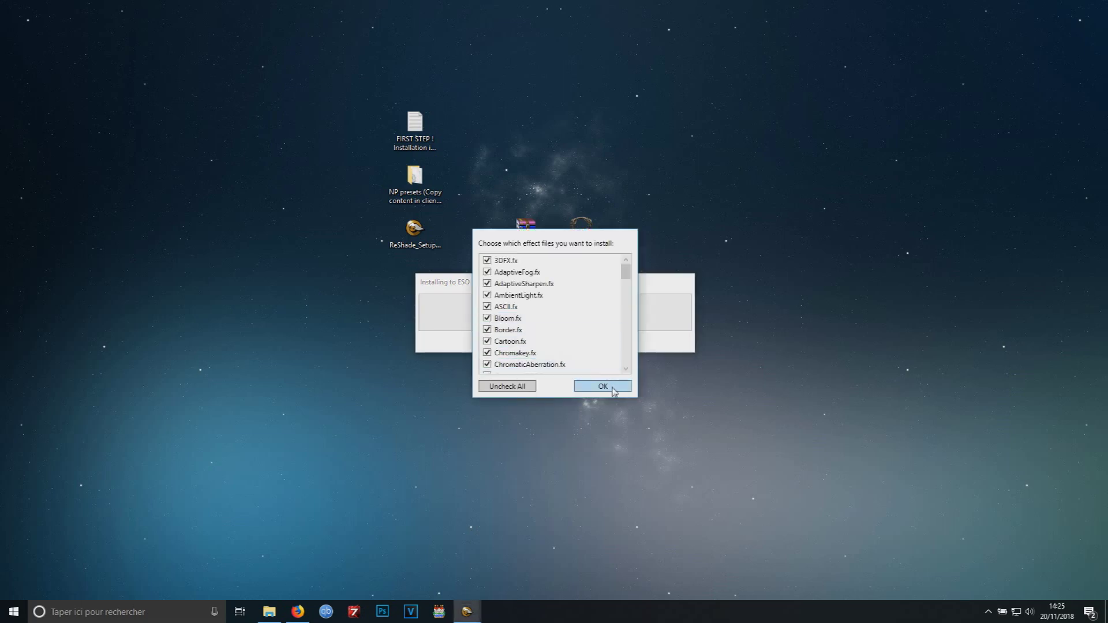
pyautogui.click(603, 388)
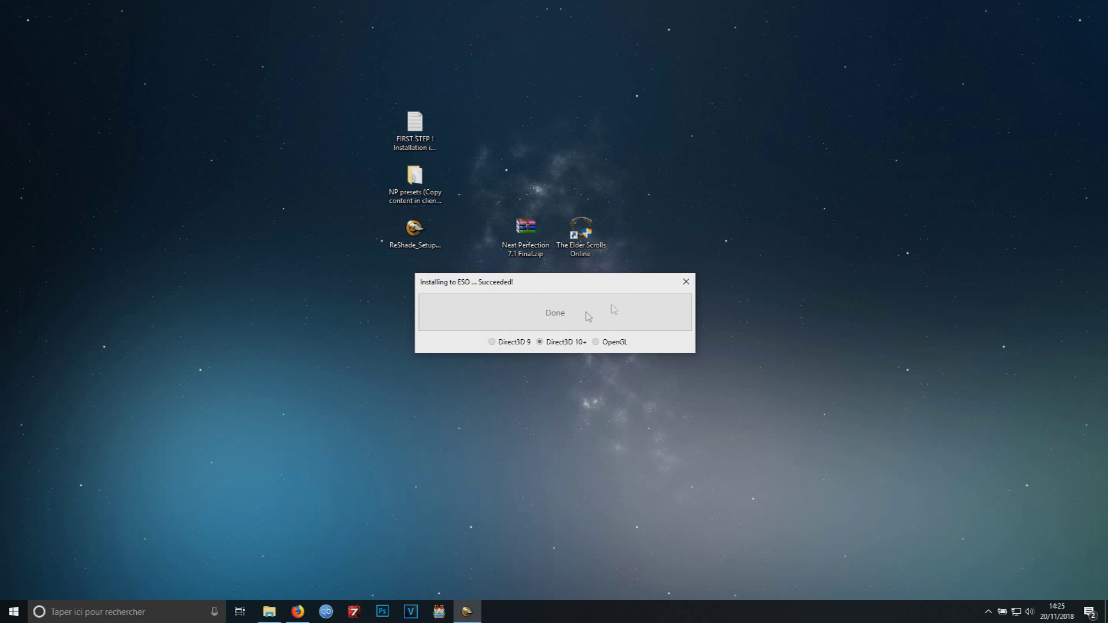
# Close the finished installer, open the NP presets folder and select both its items.
pyautogui.click(686, 283)
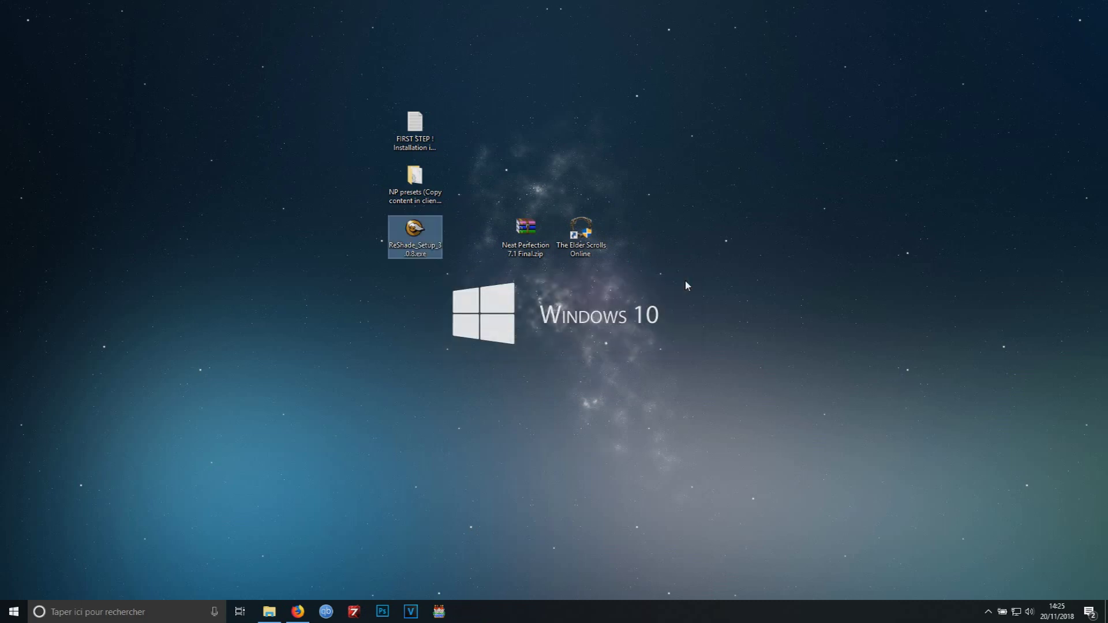
pyautogui.click(531, 301)
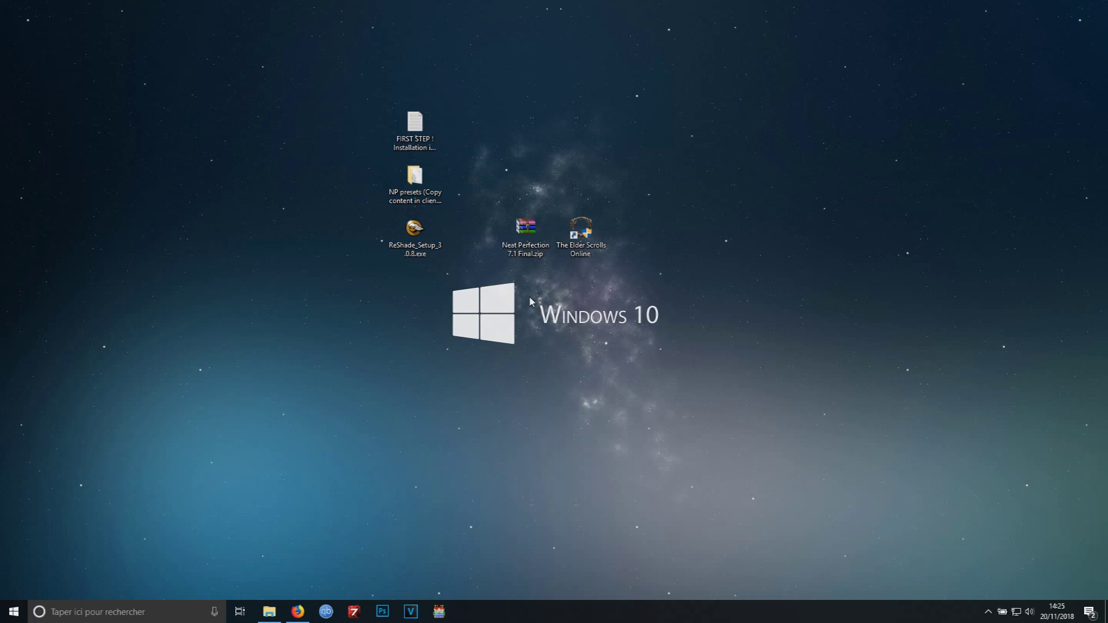
pyautogui.click(419, 176)
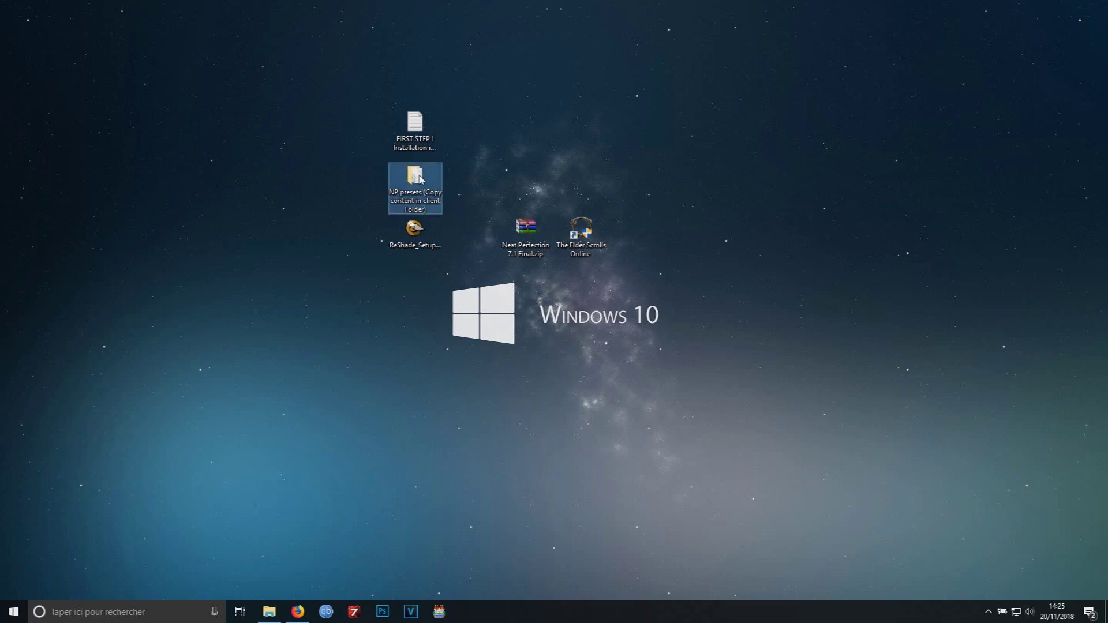
pyautogui.doubleClick(419, 176)
pyautogui.moveTo(810, 184)
pyautogui.mouseDown()
pyautogui.moveTo(667, 183)
pyautogui.moveTo(346, 140)
pyautogui.moveTo(159, 129)
pyautogui.mouseUp()
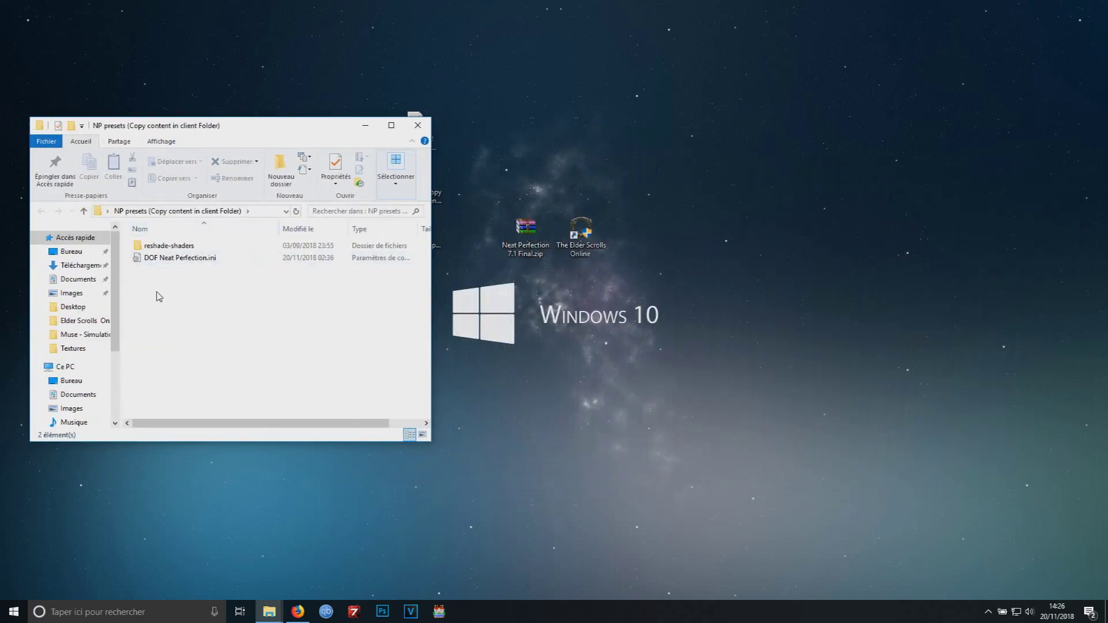
pyautogui.moveTo(156, 293); pyautogui.dragTo(137, 241)
# In the second Explorer window (This PC), open C: › Program Files (x86).
pyautogui.click(179, 288)
pyautogui.moveTo(275, 617)
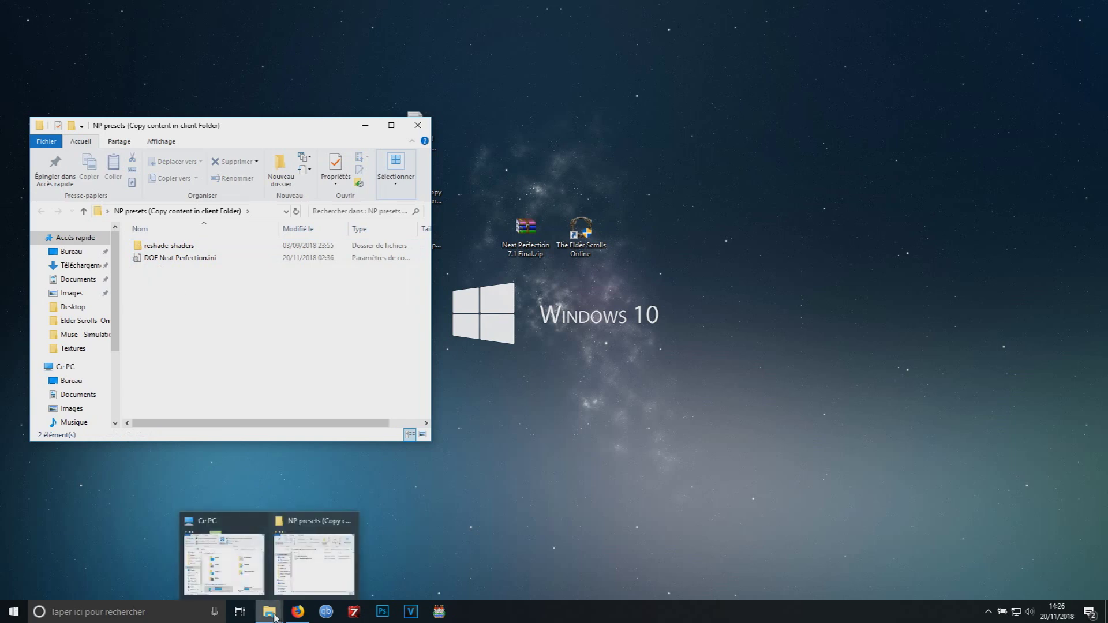
pyautogui.click(224, 562)
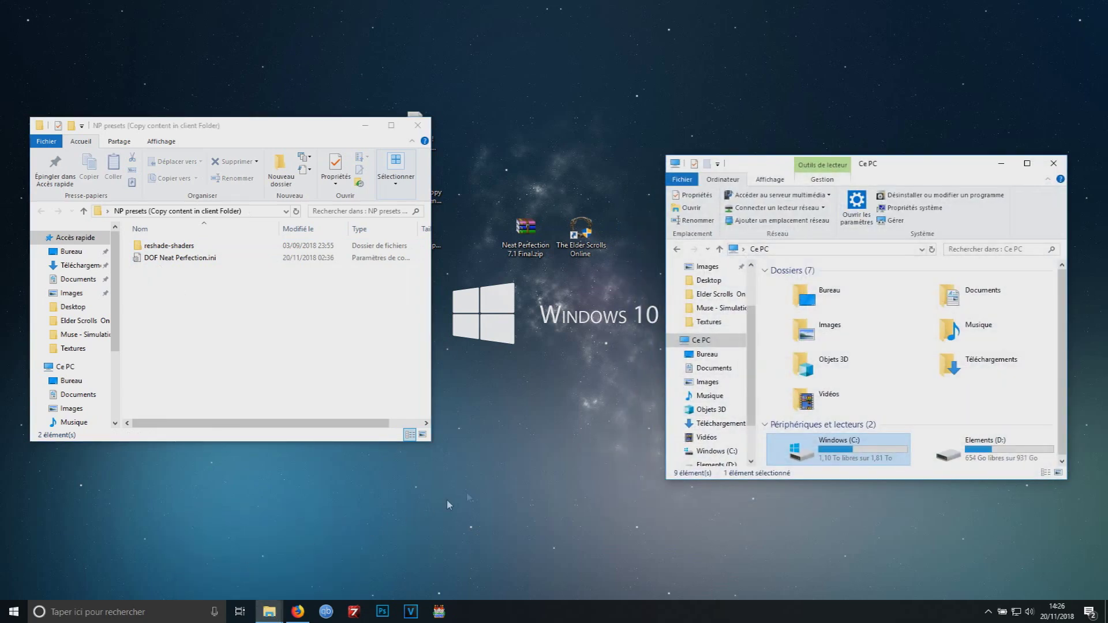
pyautogui.click(801, 453)
pyautogui.doubleClick(801, 453)
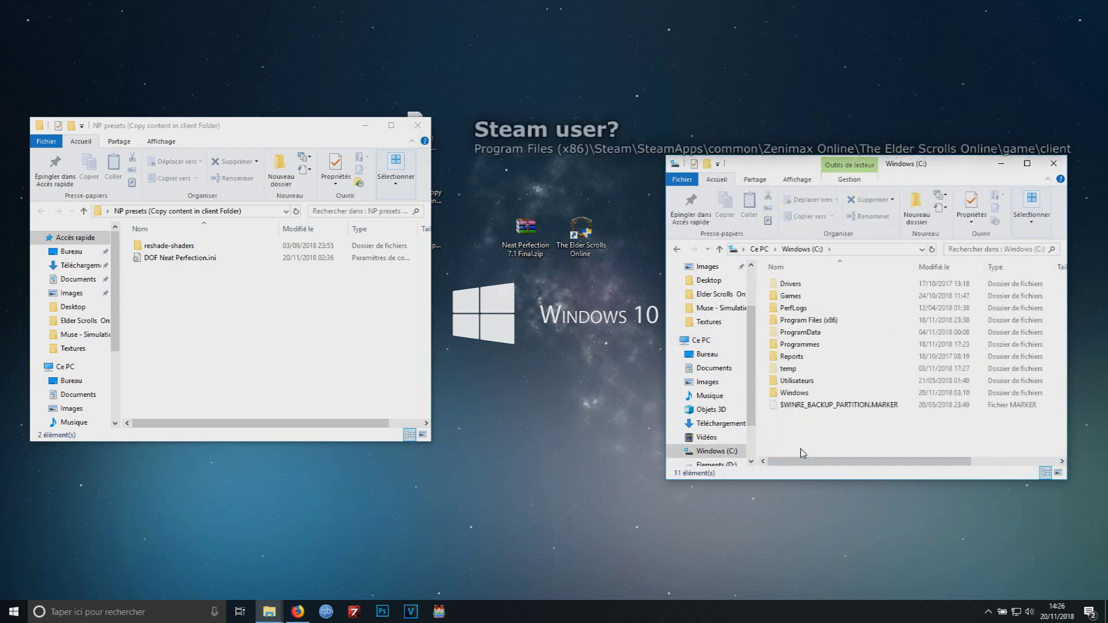
pyautogui.doubleClick(776, 322)
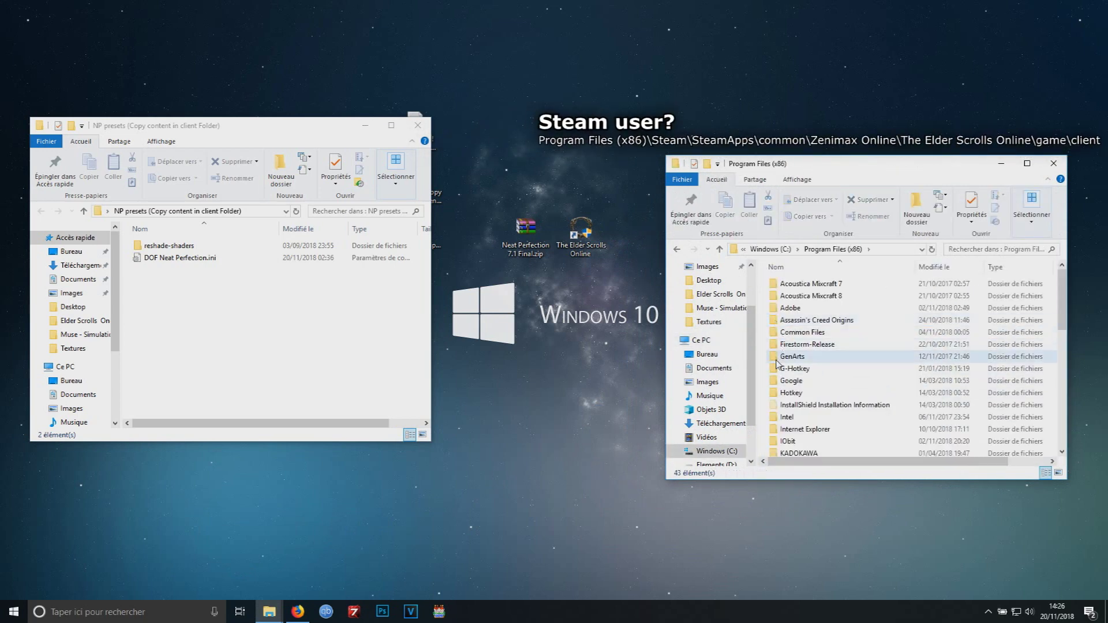
# Continue into Zenimax Online › The Elder Scrolls Online › game › client.
pyautogui.scroll(-9, 777, 362)
pyautogui.click(780, 438)
pyautogui.doubleClick(776, 439)
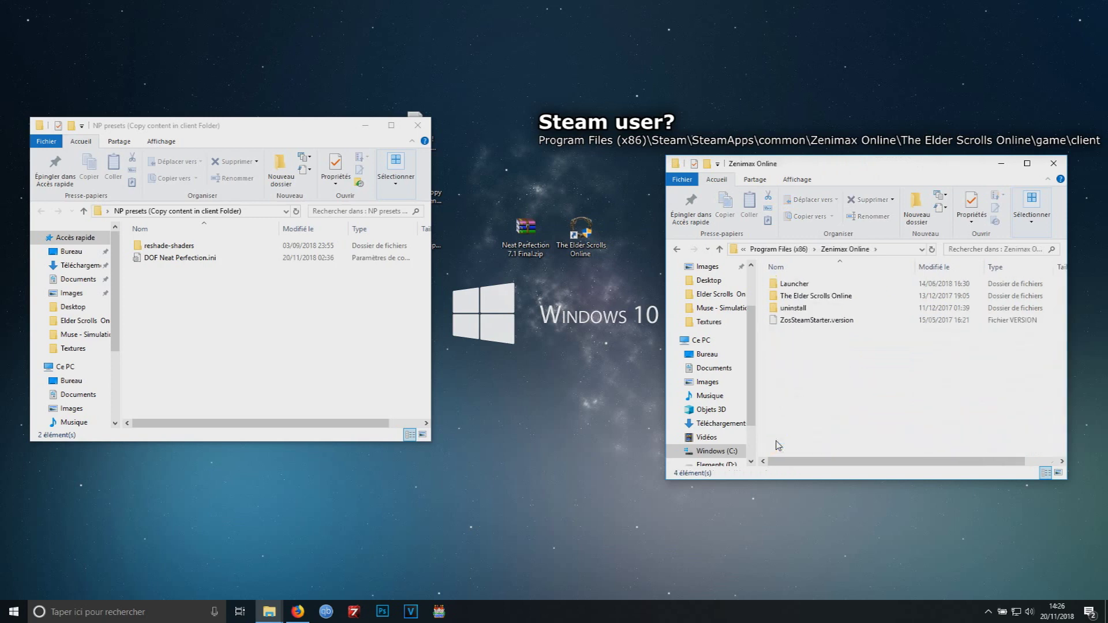
pyautogui.doubleClick(780, 295)
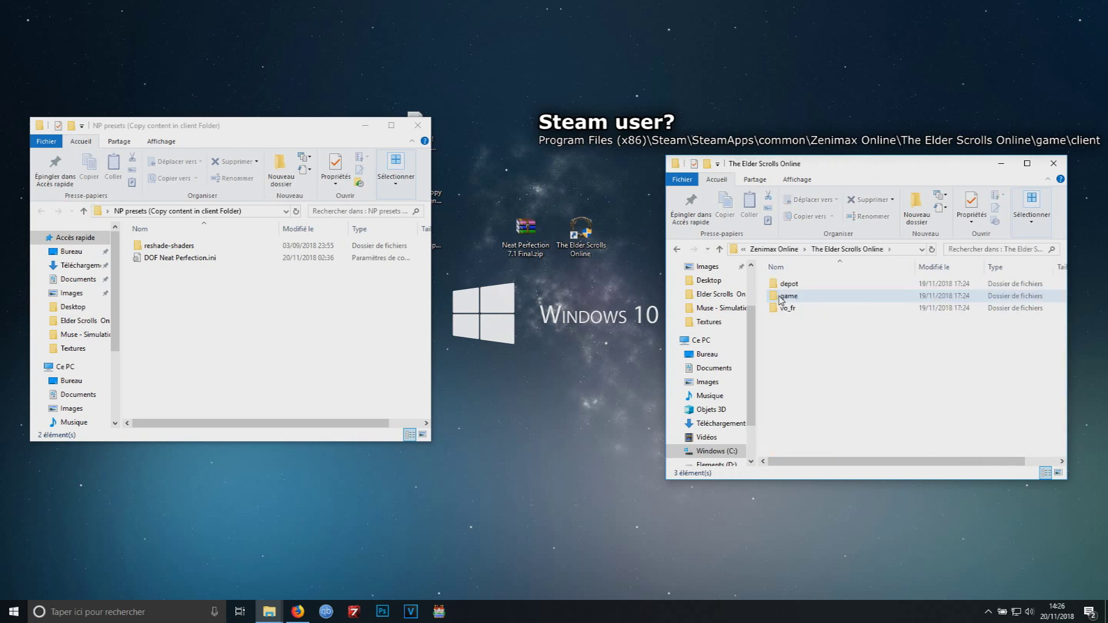
pyautogui.doubleClick(777, 297)
pyautogui.click(773, 283)
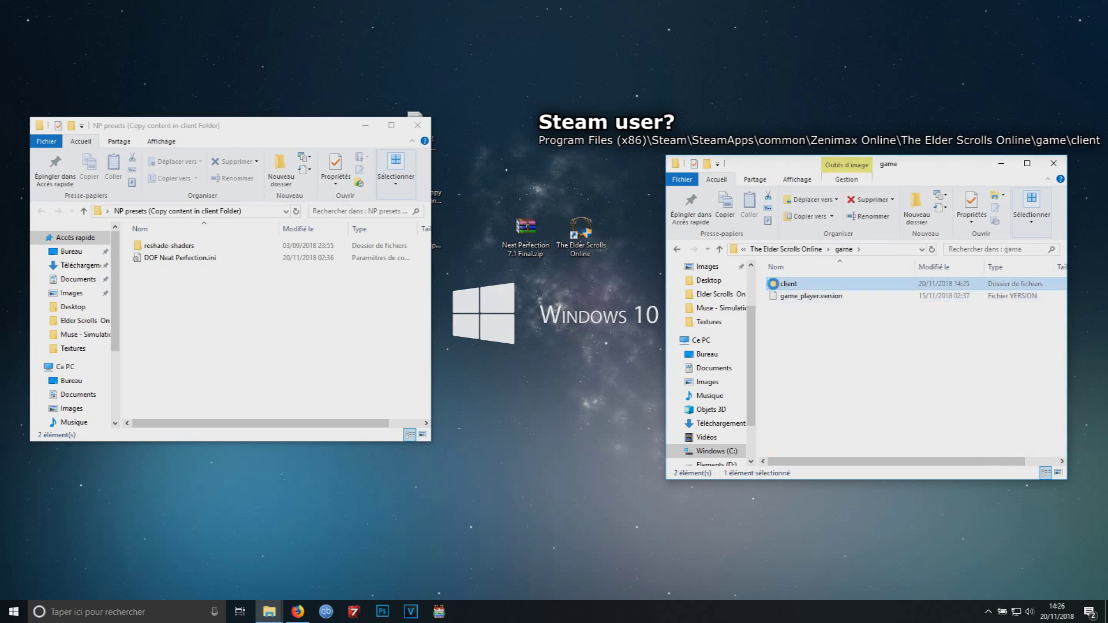
pyautogui.doubleClick(772, 283)
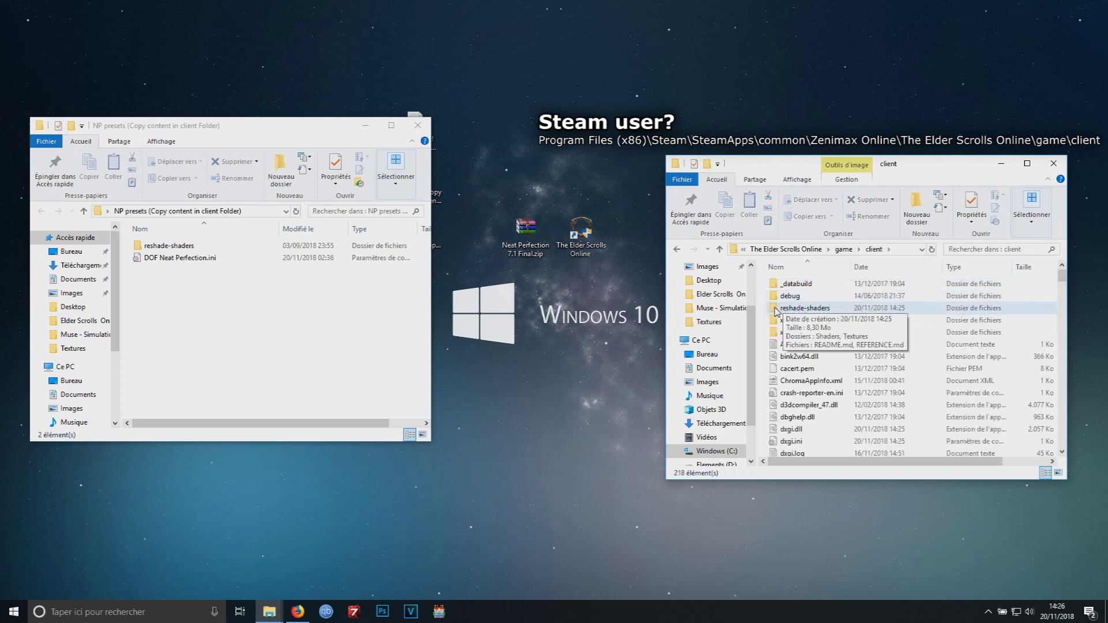
# Delete client's old reshade-shaders and move in the preset's reshade-shaders and DOF Neat Perfection.ini.
pyautogui.click(776, 310)
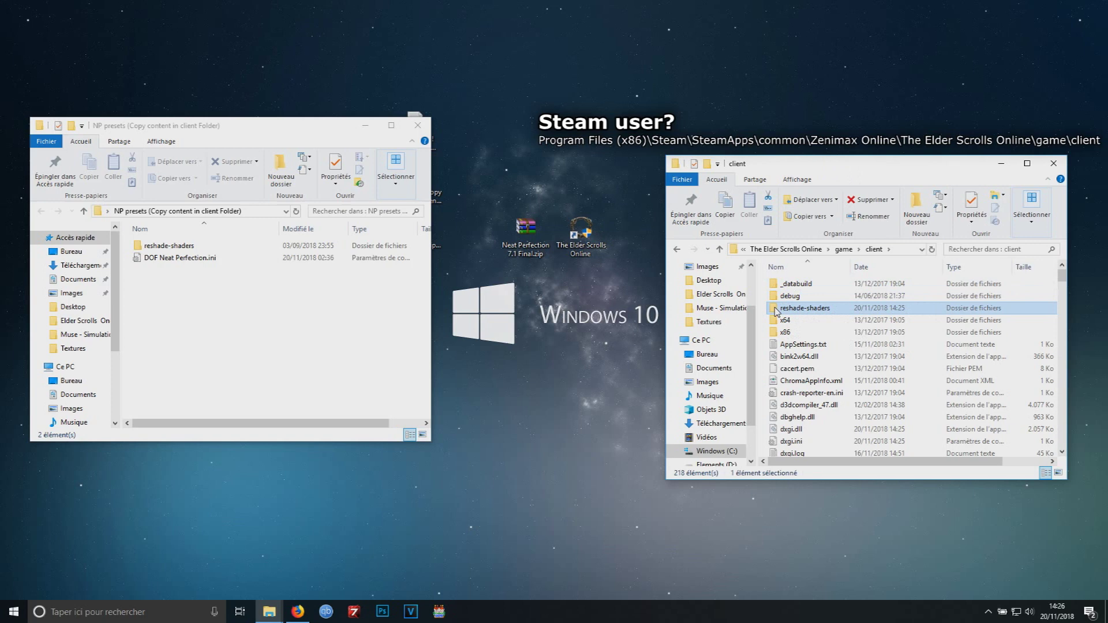
pyautogui.rightClick(776, 310)
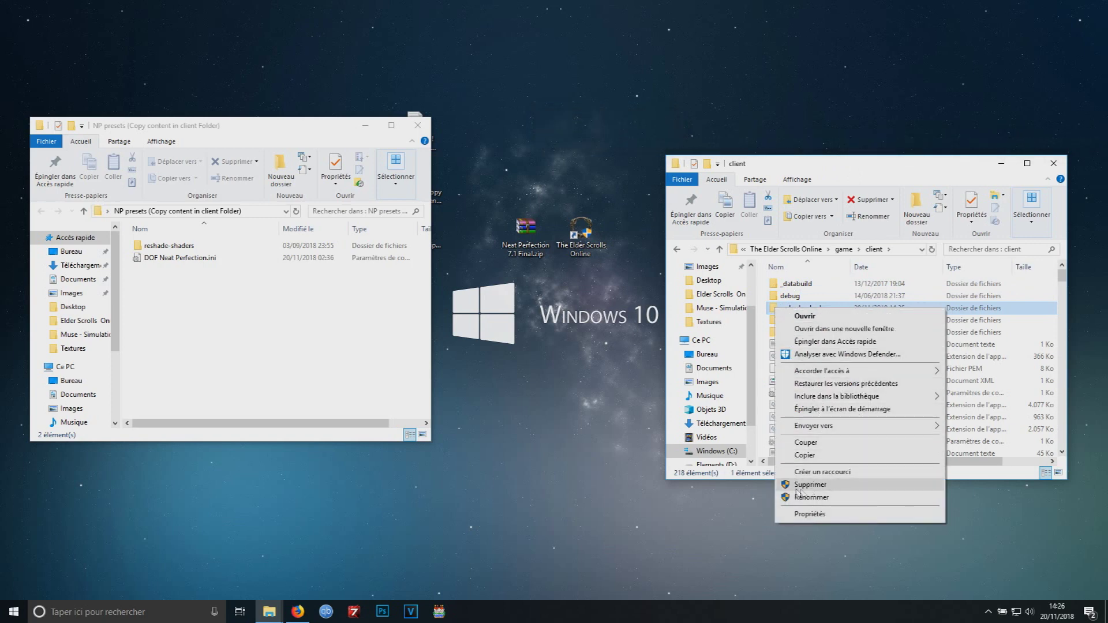
pyautogui.click(814, 487)
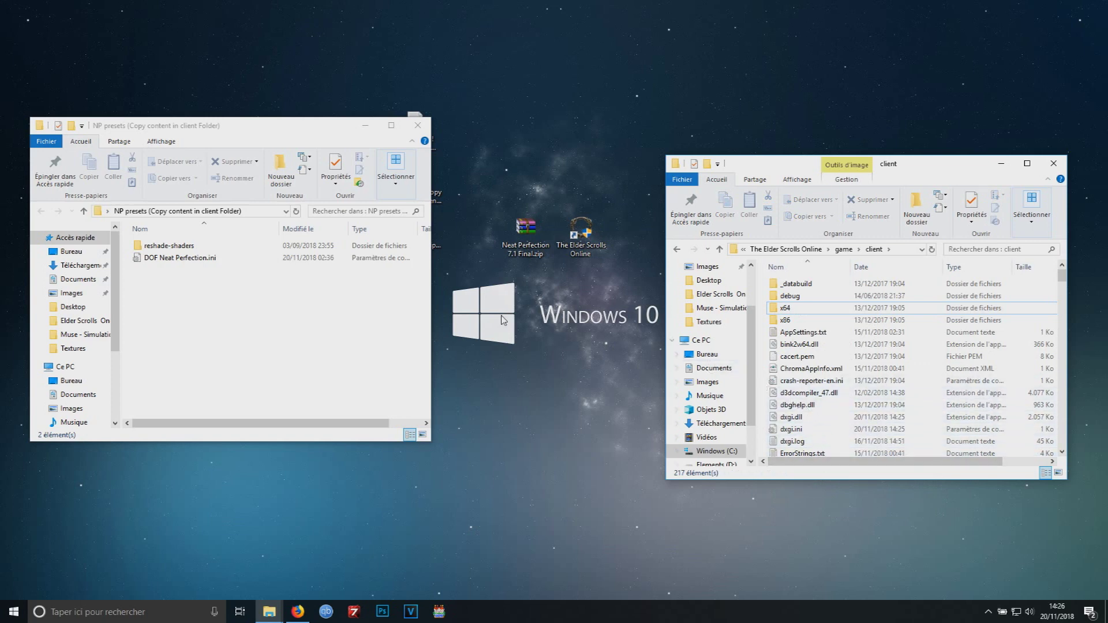
pyautogui.moveTo(219, 319)
pyautogui.mouseDown()
pyautogui.moveTo(141, 248)
pyautogui.moveTo(207, 297)
pyautogui.moveTo(355, 332)
pyautogui.moveTo(657, 375)
pyautogui.moveTo(764, 376)
pyautogui.mouseUp()
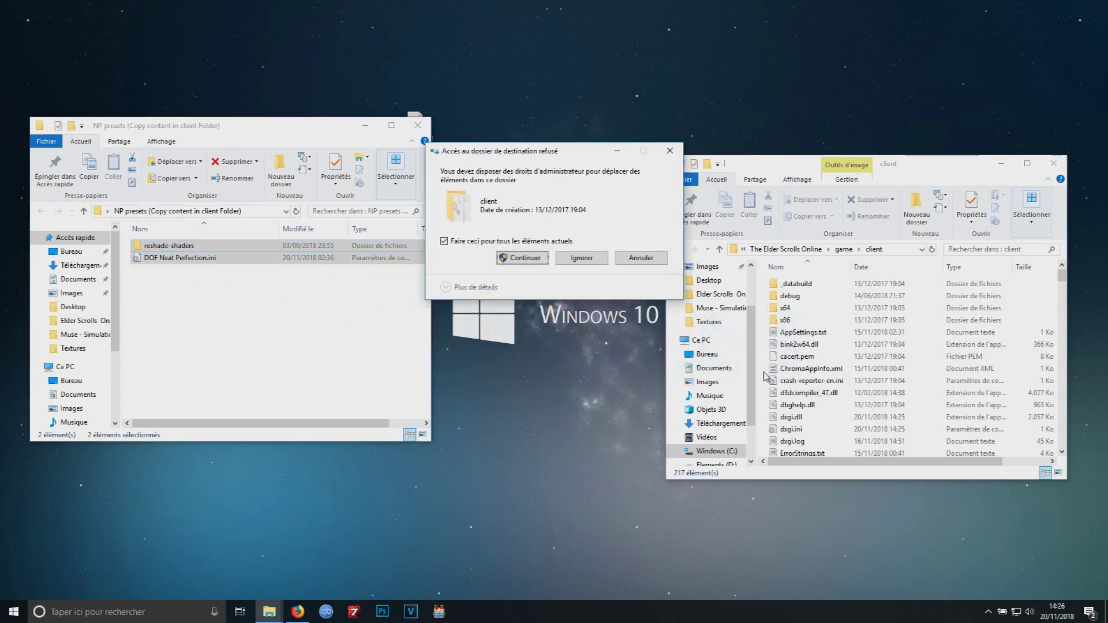
pyautogui.click(515, 257)
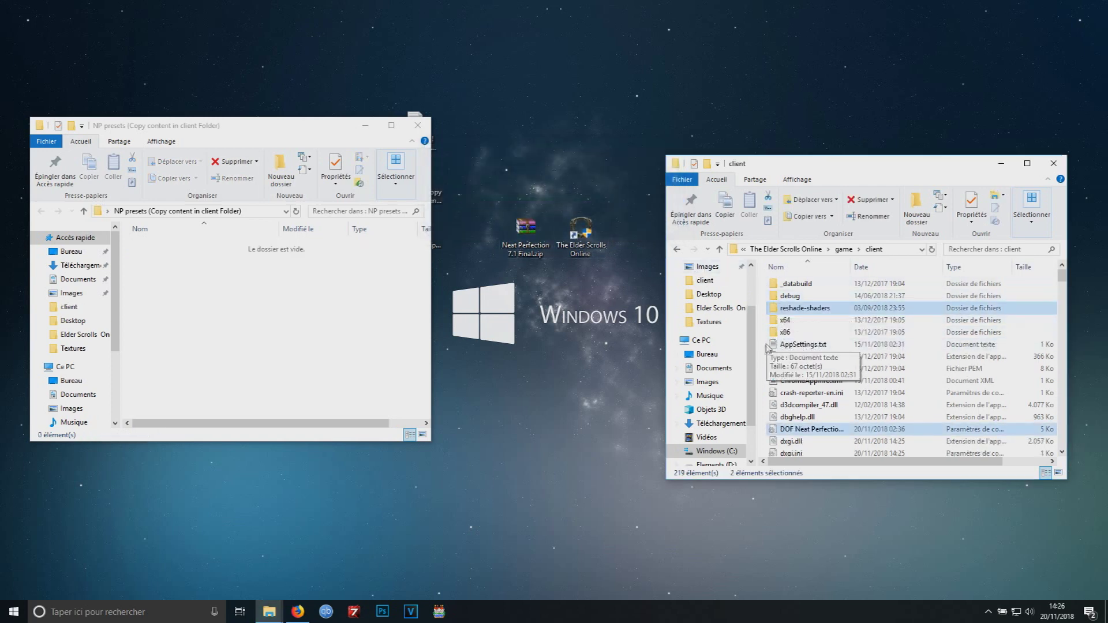
# Close both Explorer windows, then start The Elder Scrolls Online through its launcher's JOUER button.
pyautogui.click(1053, 164)
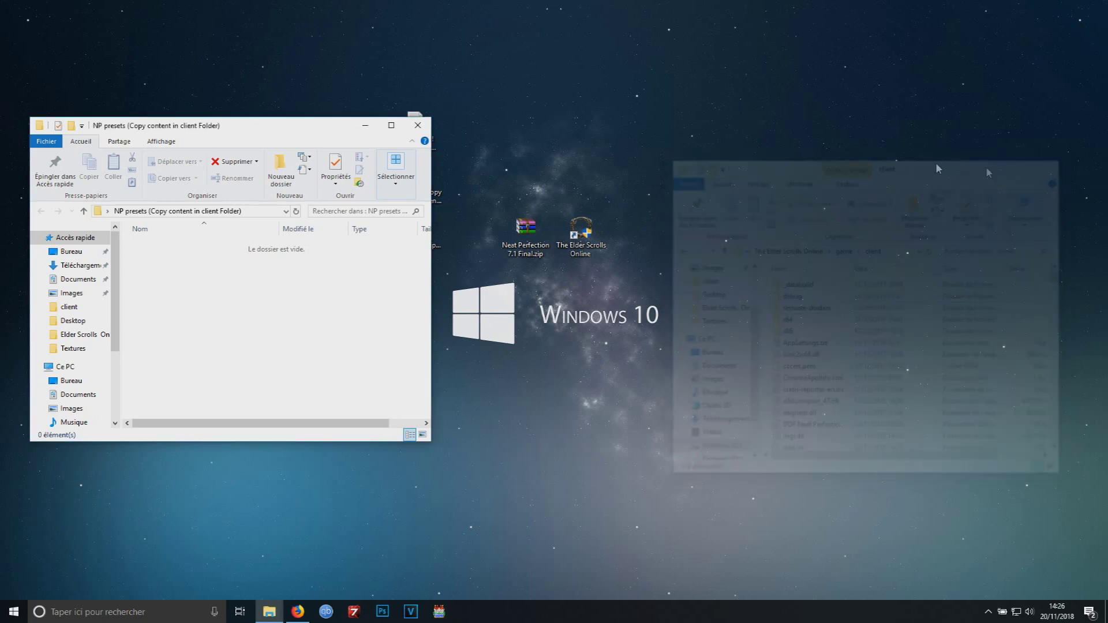
pyautogui.click(421, 127)
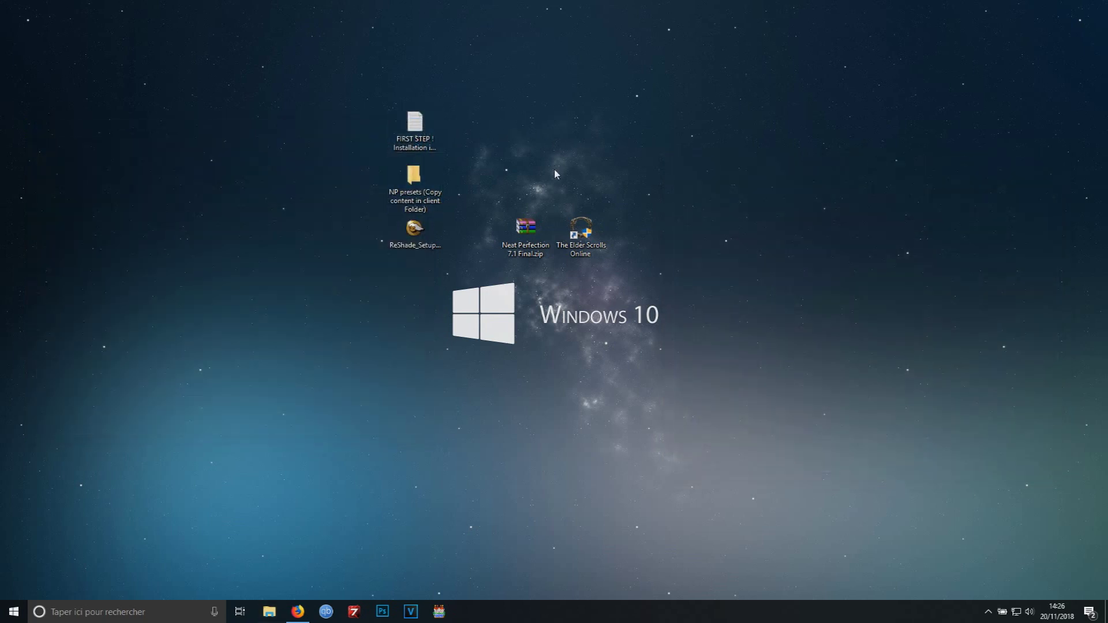
pyautogui.doubleClick(580, 228)
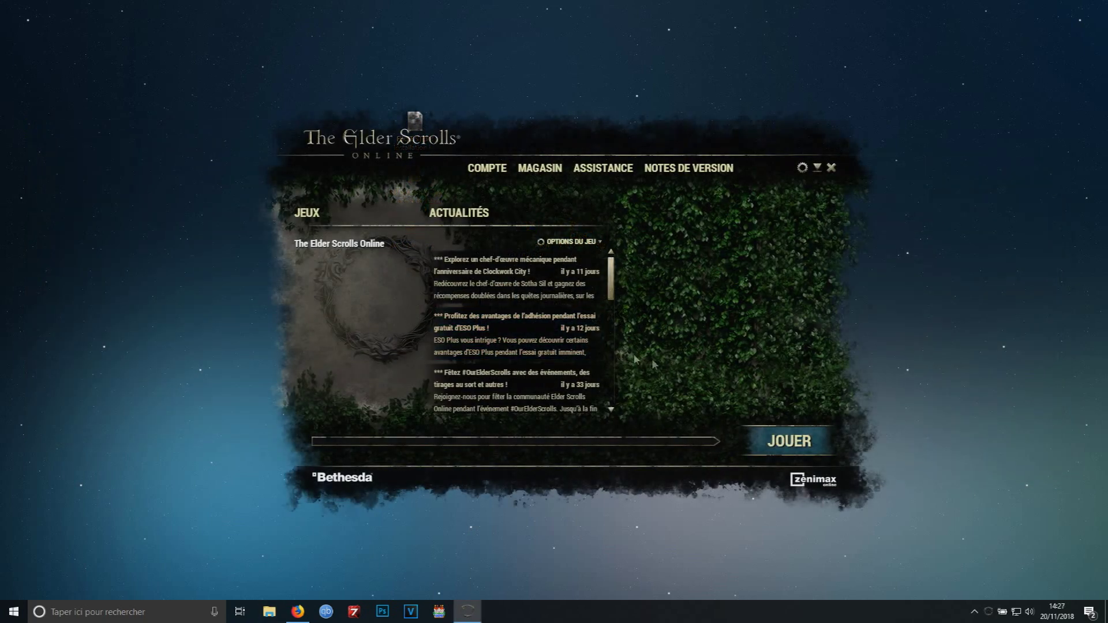
pyautogui.click(789, 442)
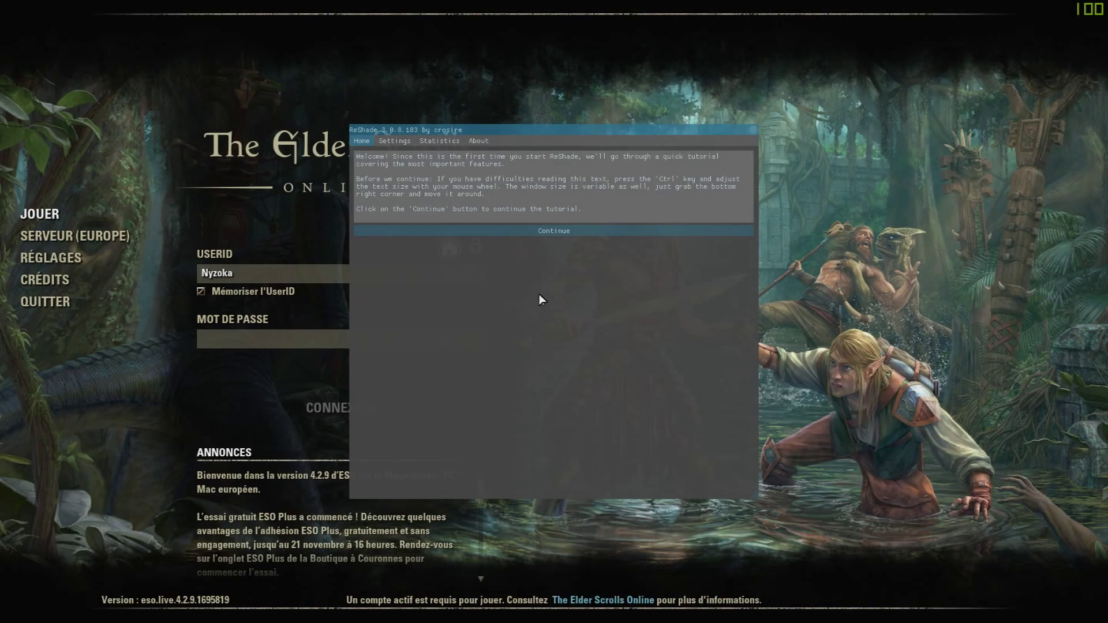
# Choose the DOF Neat Perfection.ini preset in ReShade's tutorial and continue to the variables page.
pyautogui.click(557, 230)
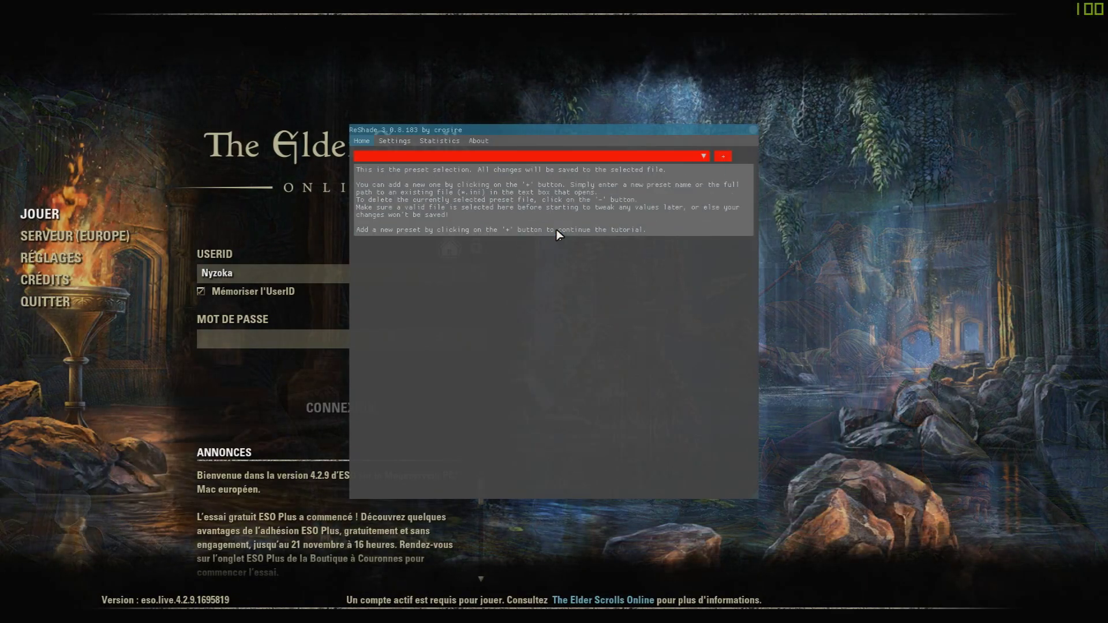
pyautogui.click(701, 159)
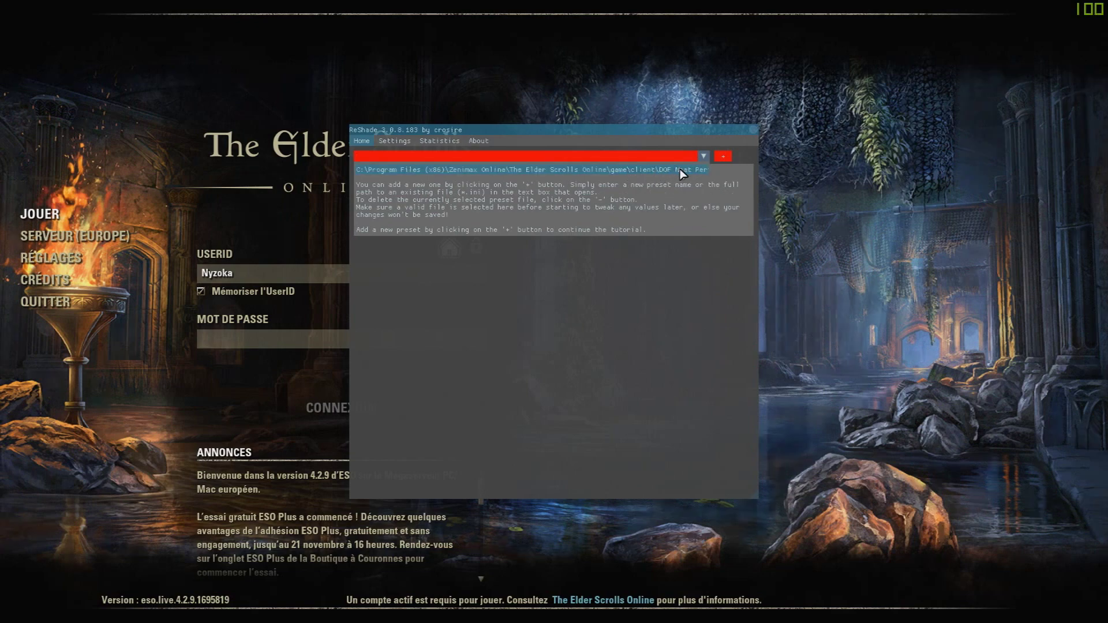
pyautogui.click(682, 171)
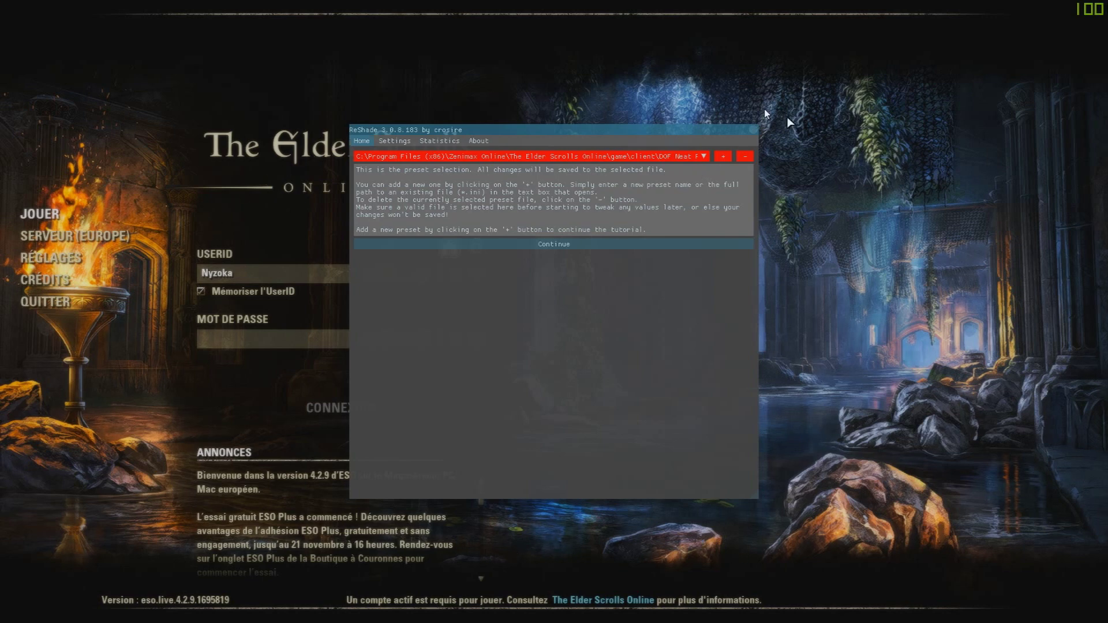
pyautogui.click(554, 244)
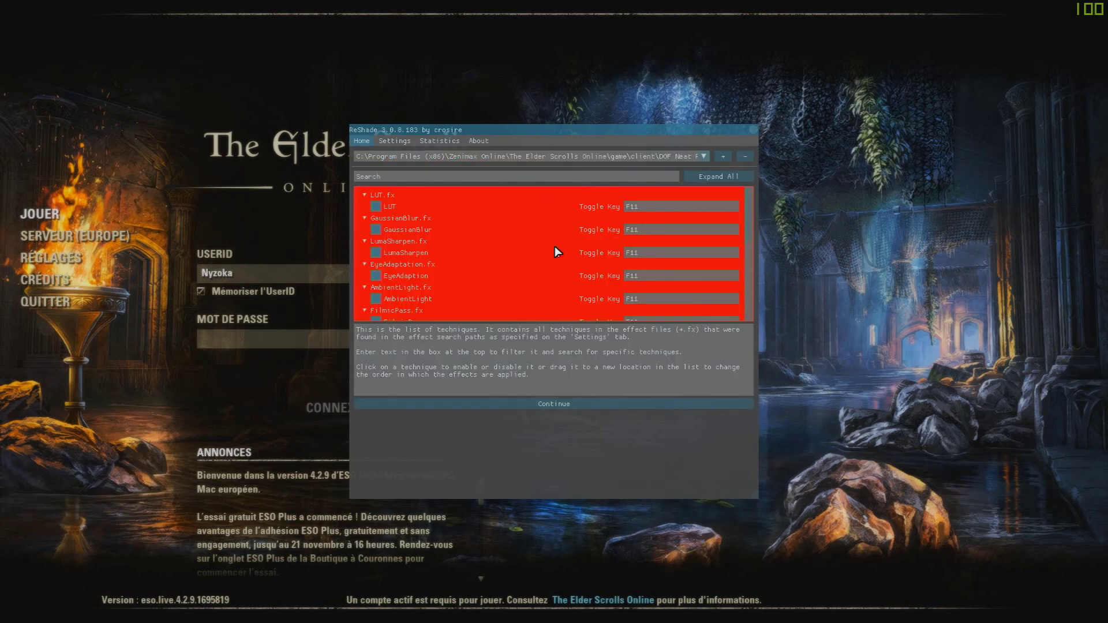
pyautogui.click(556, 406)
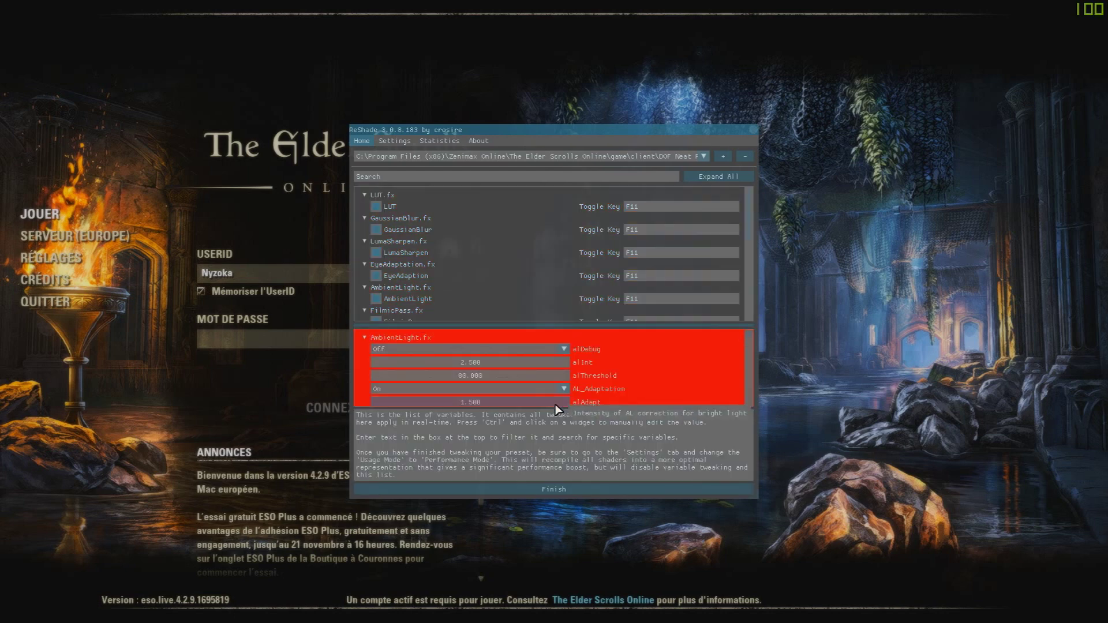
# Click Finish on the tutorial, then pick Performance Mode from the Usage Mode dropdown in Settings.
pyautogui.click(555, 489)
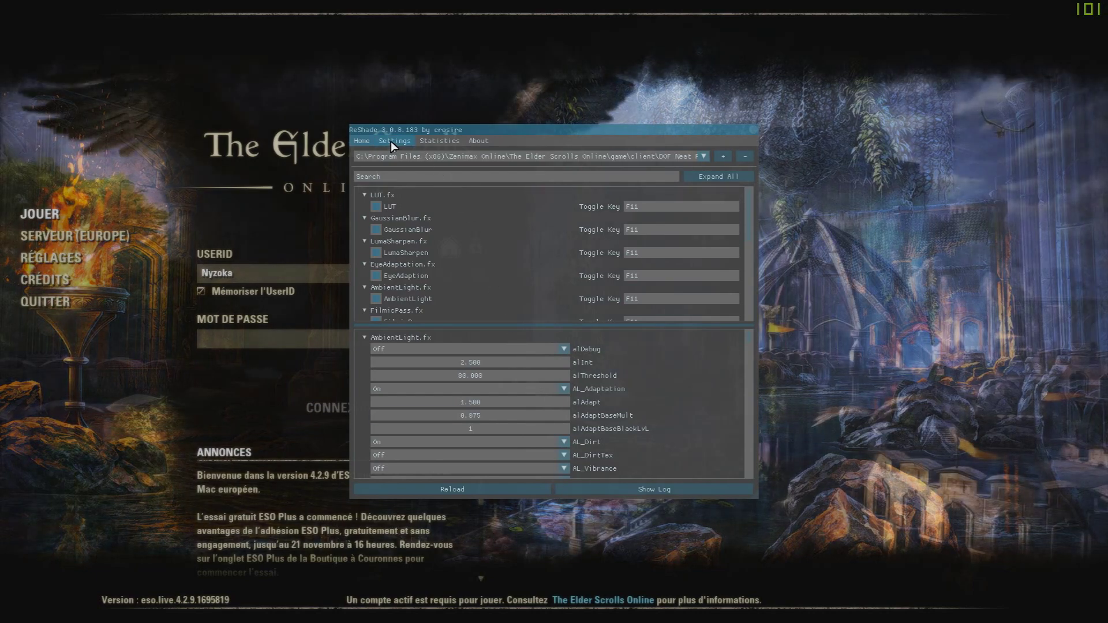
pyautogui.click(393, 141)
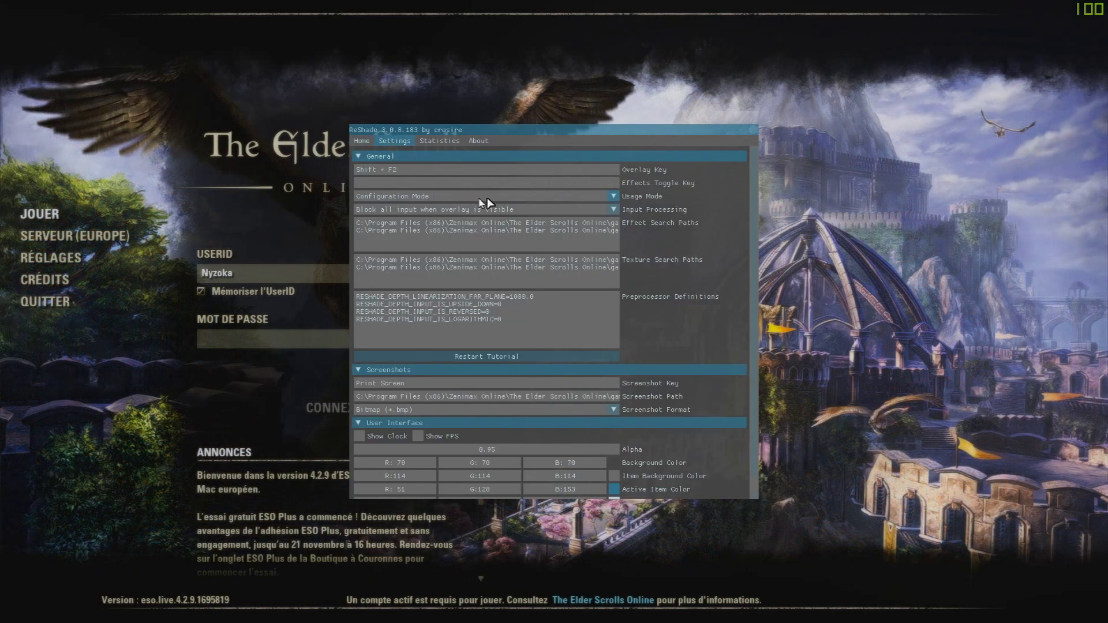
pyautogui.click(614, 197)
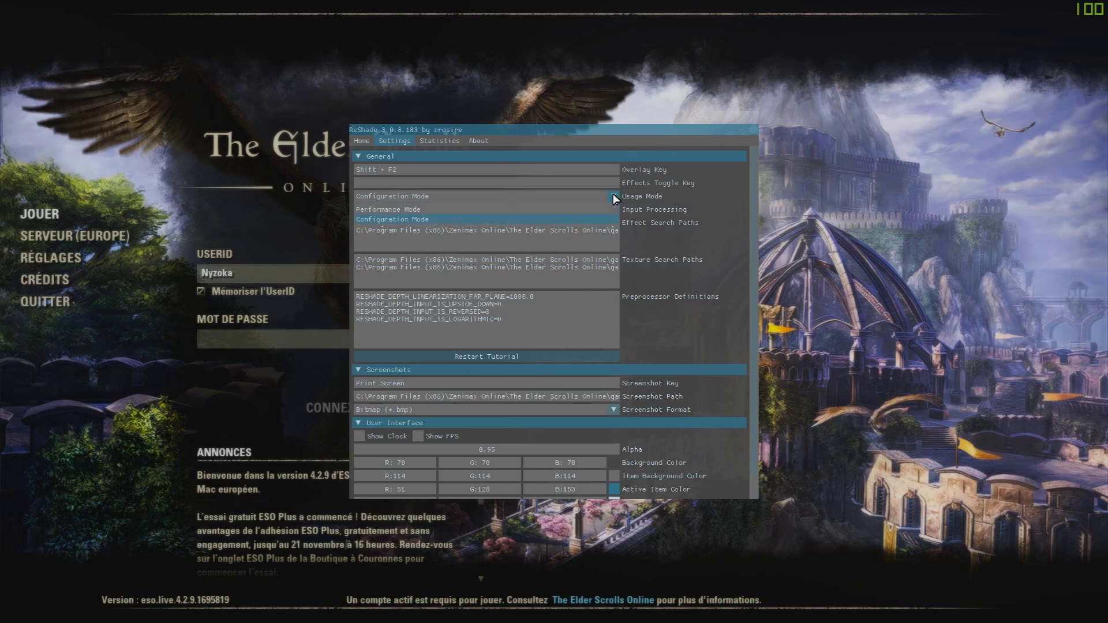
pyautogui.click(418, 210)
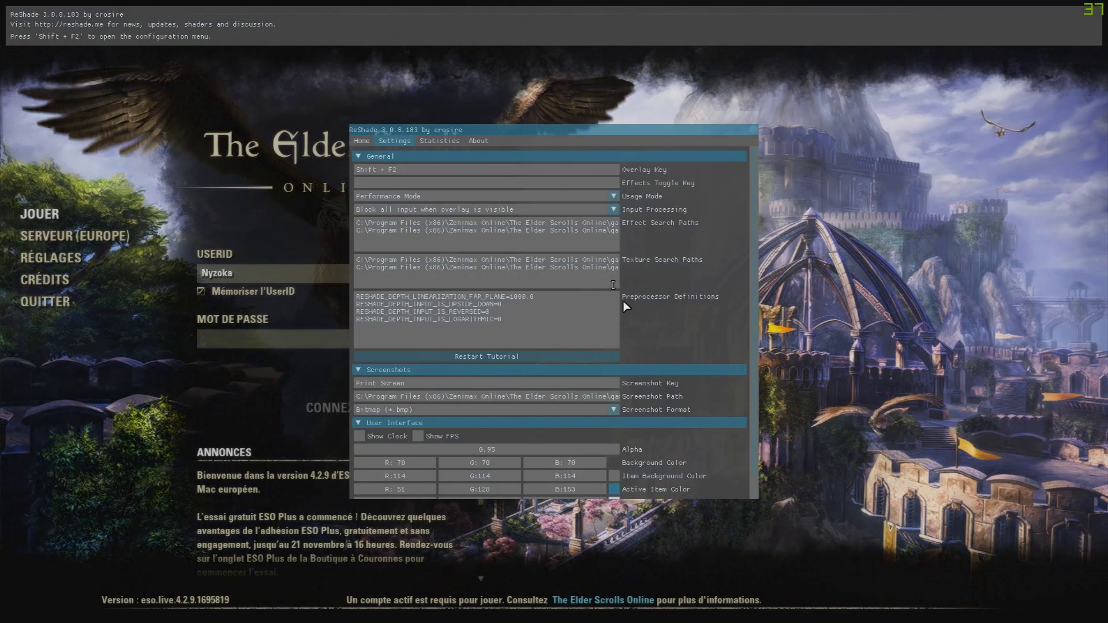
# Hide the ReShade overlay, toggle the preset's effects with F11 and F10, and zoom out.
pyautogui.click(753, 130)
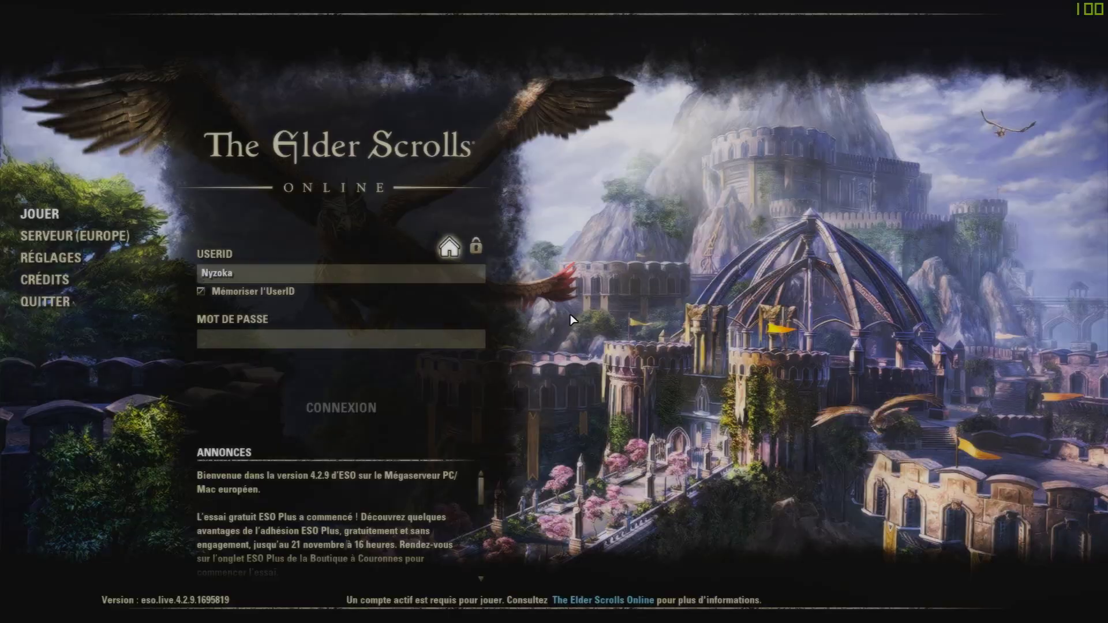
pyautogui.press('F11')
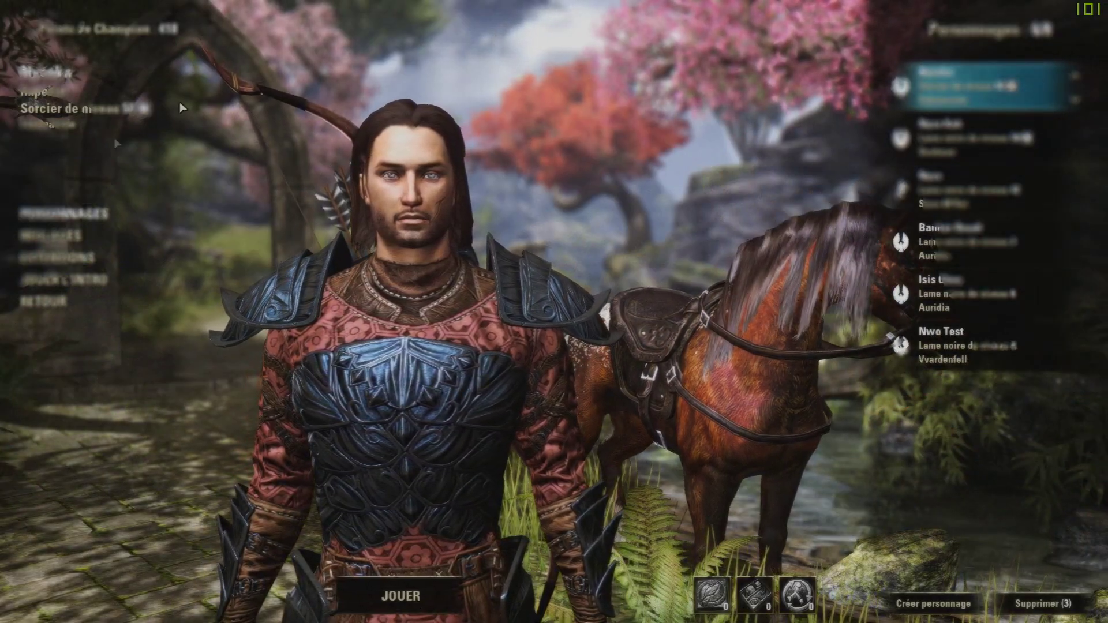
pyautogui.press('F10')
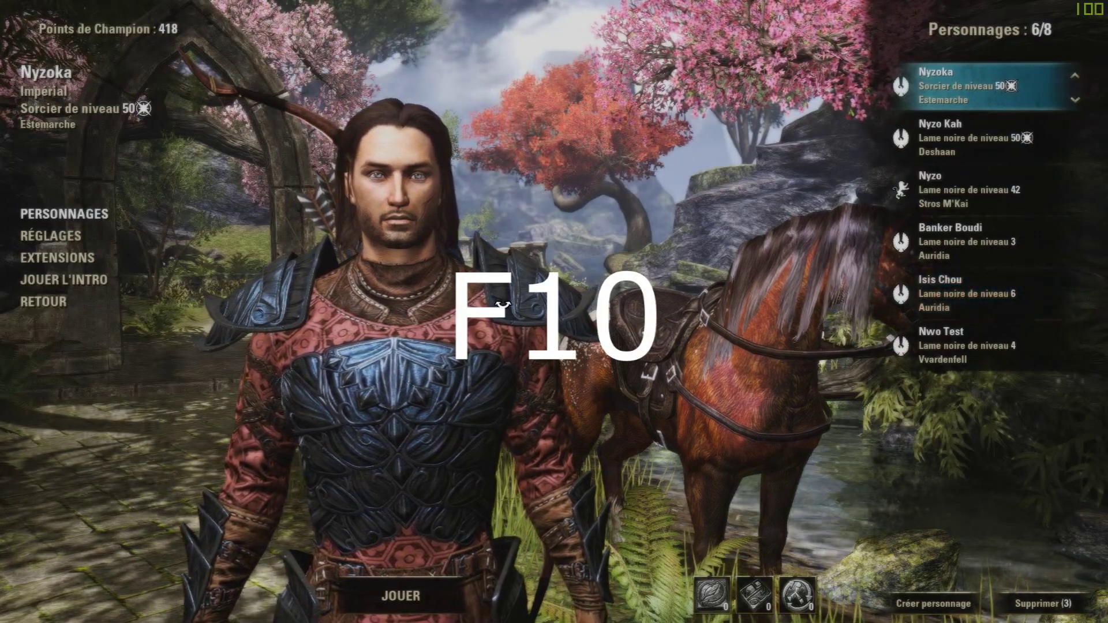
pyautogui.scroll(-5, 485, 277)
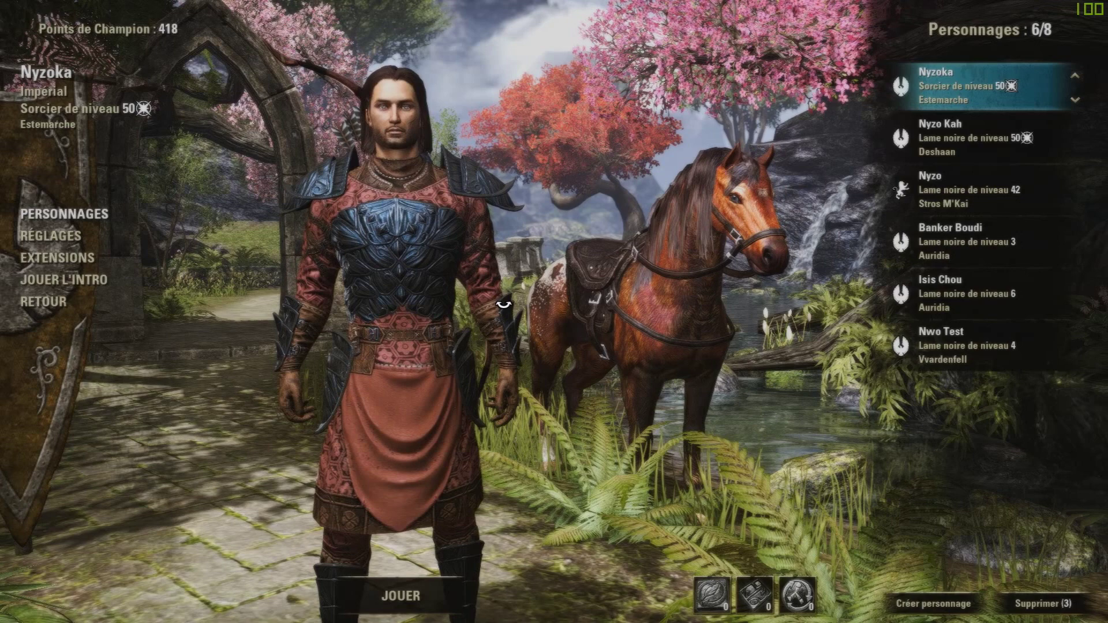